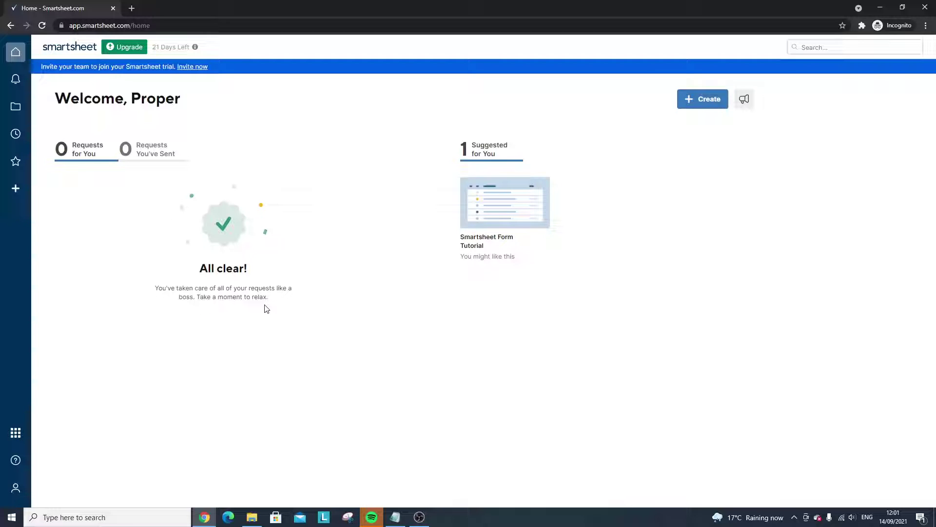
# - Open the Smartsheet Form Tutorial sheet from the Sheets folder
pyautogui.click(22, 110)
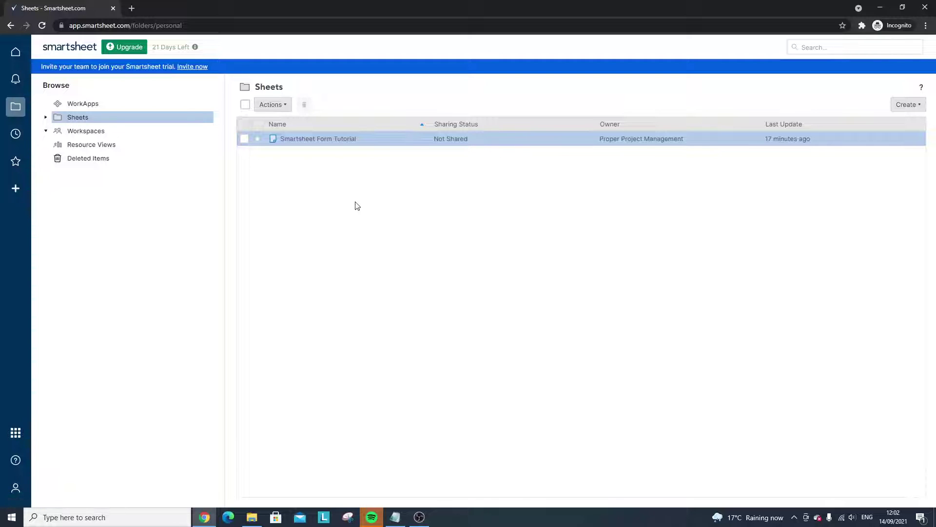
pyautogui.rightClick(323, 175)
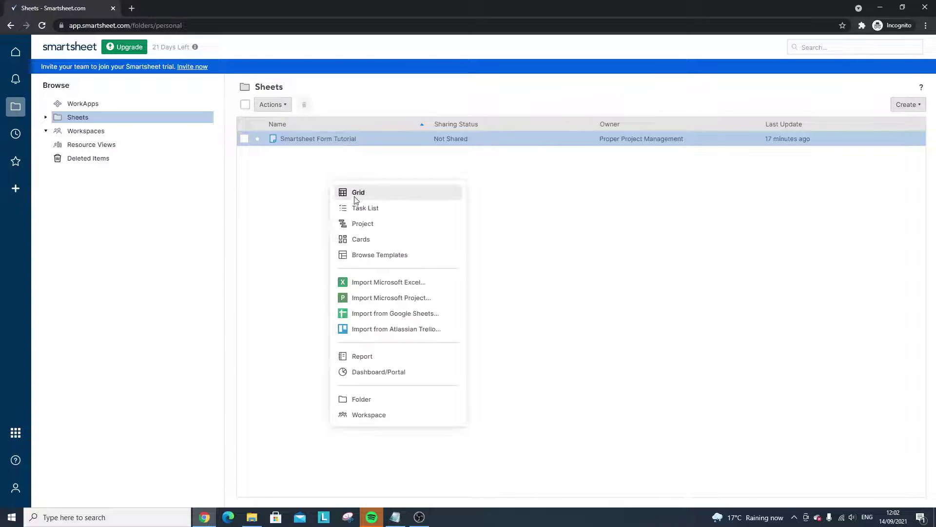
pyautogui.click(310, 174)
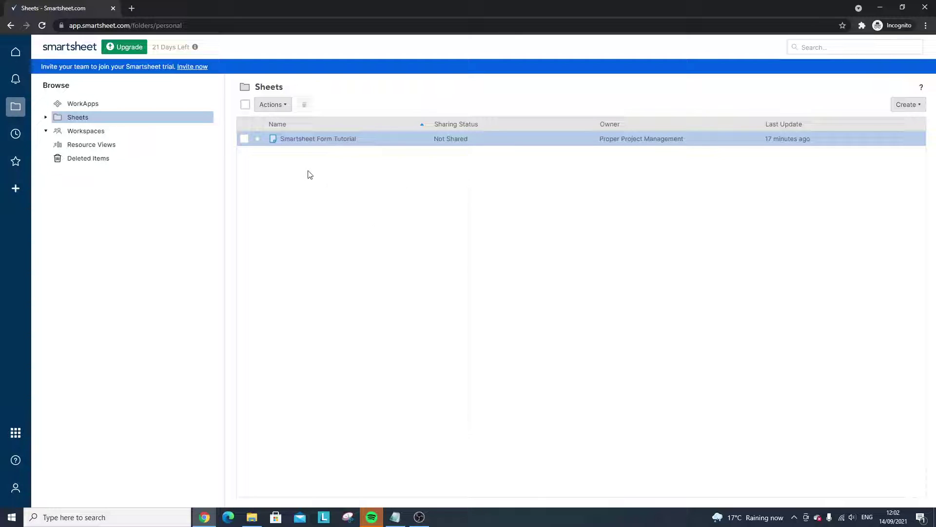
pyautogui.click(309, 143)
pyautogui.click(328, 139)
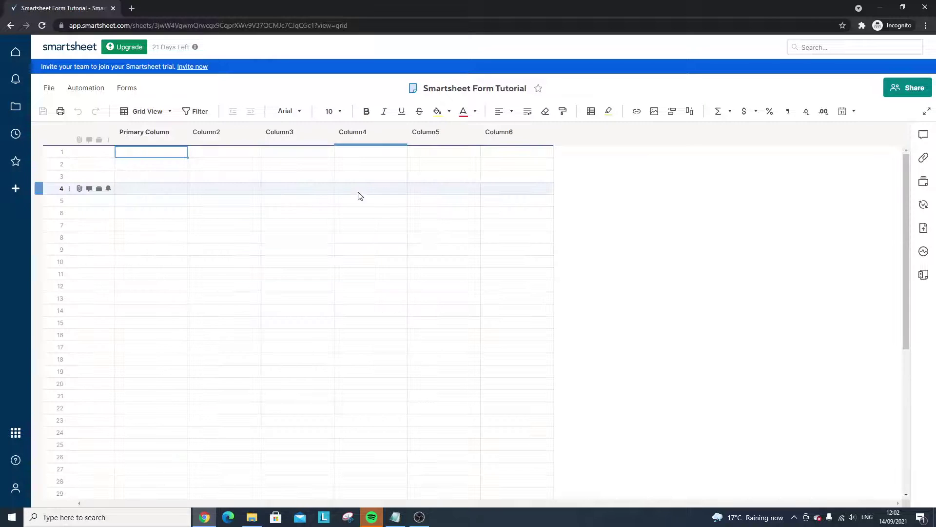
pyautogui.click(269, 180)
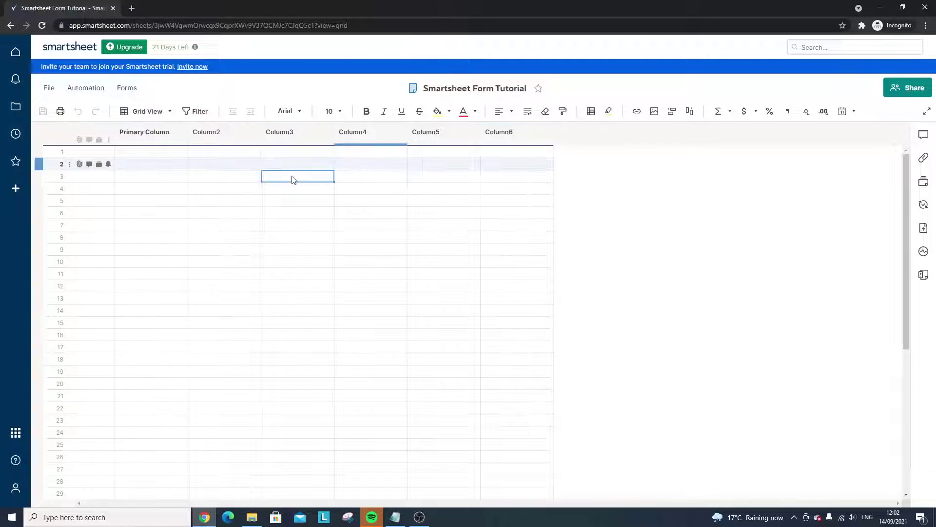
pyautogui.click(293, 205)
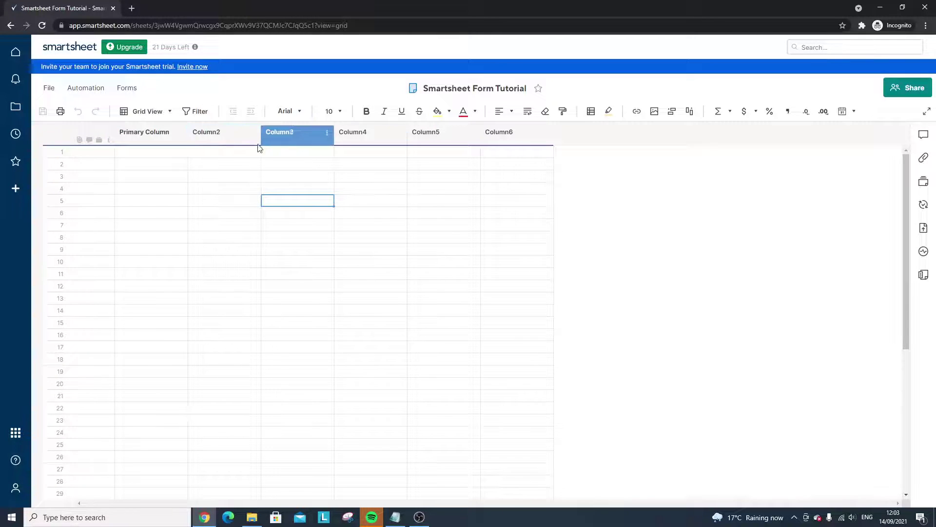
# - Rename the primary column as Project Name in its column properties
pyautogui.rightClick(163, 142)
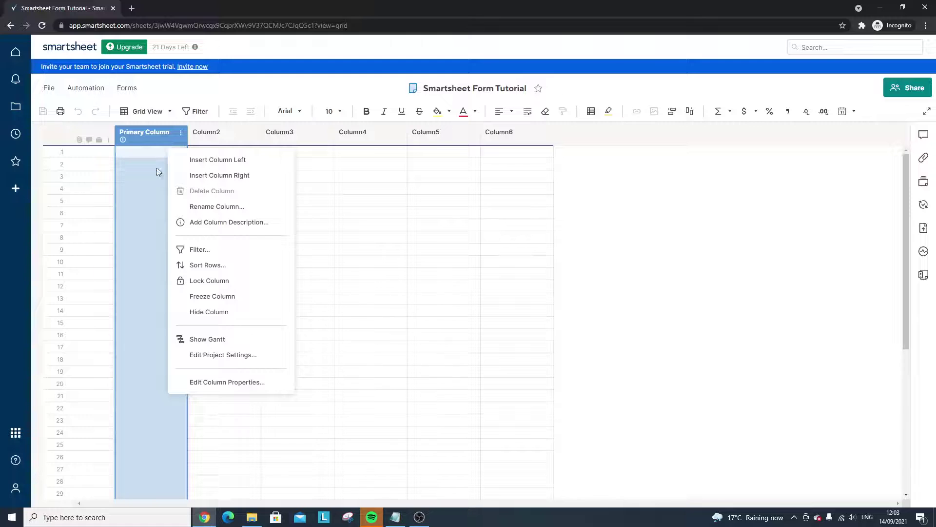
pyautogui.click(230, 382)
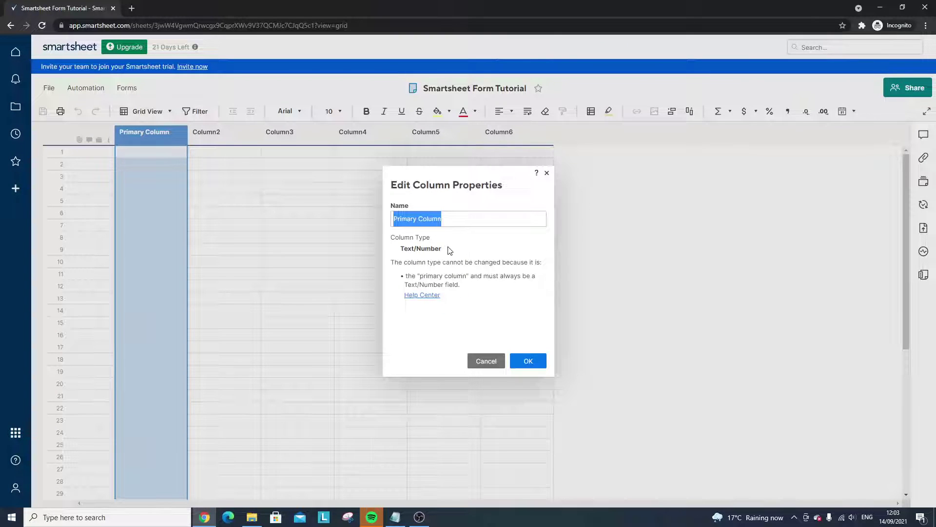
pyautogui.write('Project')
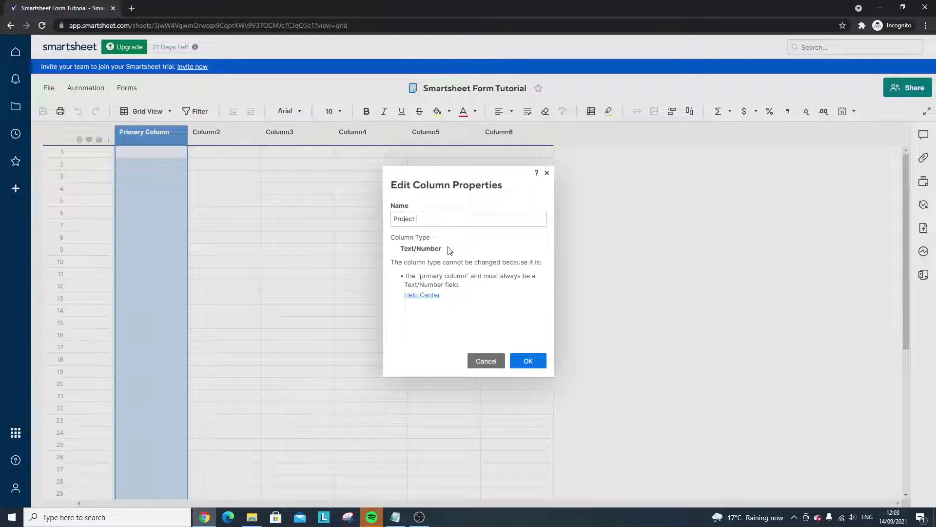
pyautogui.write(' Name')
pyautogui.press('Return')
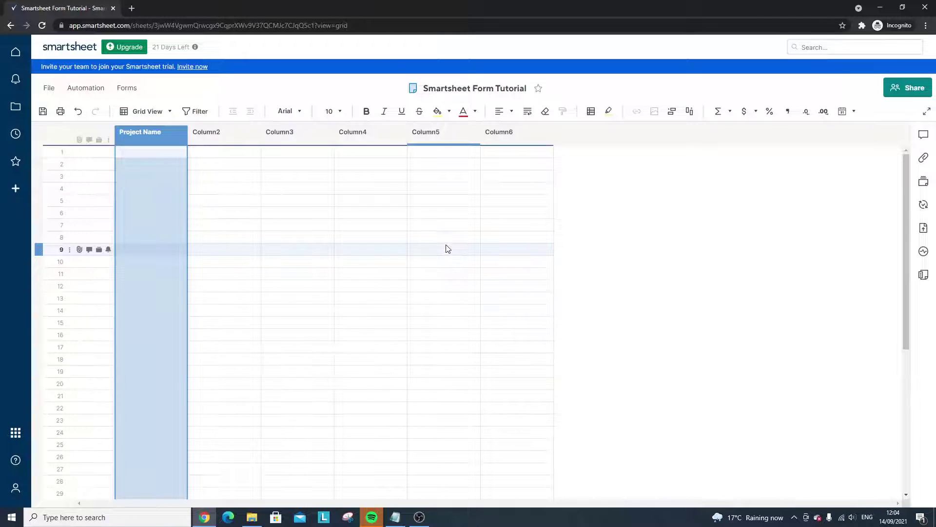
# - Rename Column2 as Project Description, keeping the Text/Number column type
pyautogui.doubleClick(239, 143)
pyautogui.write('Project')
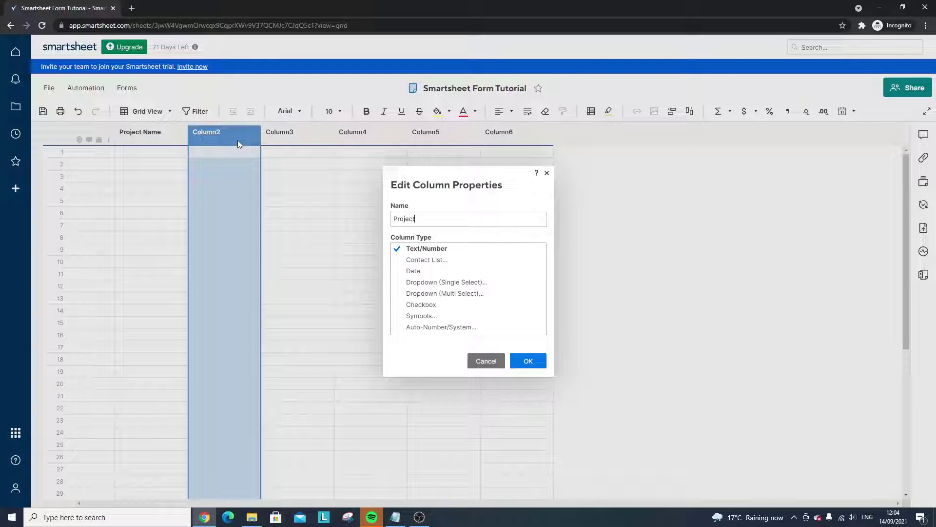
pyautogui.write(' Description')
pyautogui.click(529, 362)
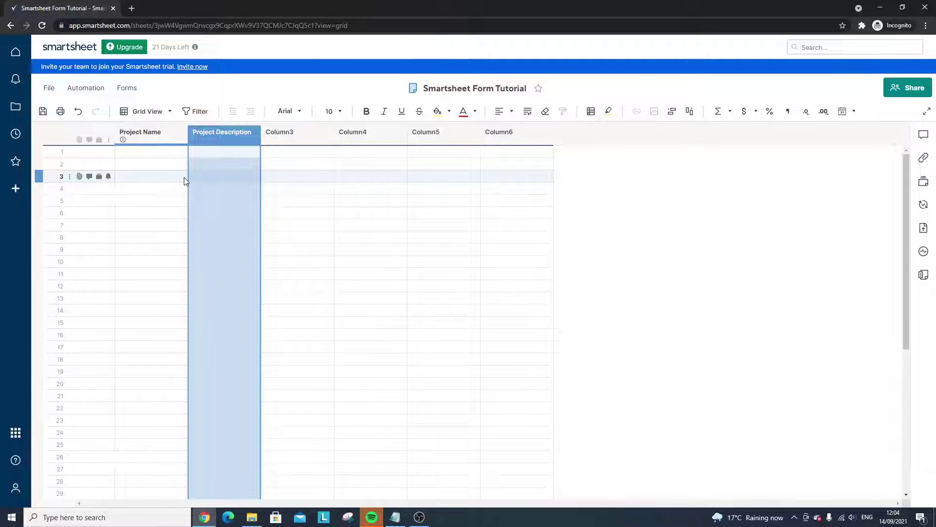
# - Name Column3 Region and set its column type to Dropdown (Single Select)
pyautogui.rightClick(283, 136)
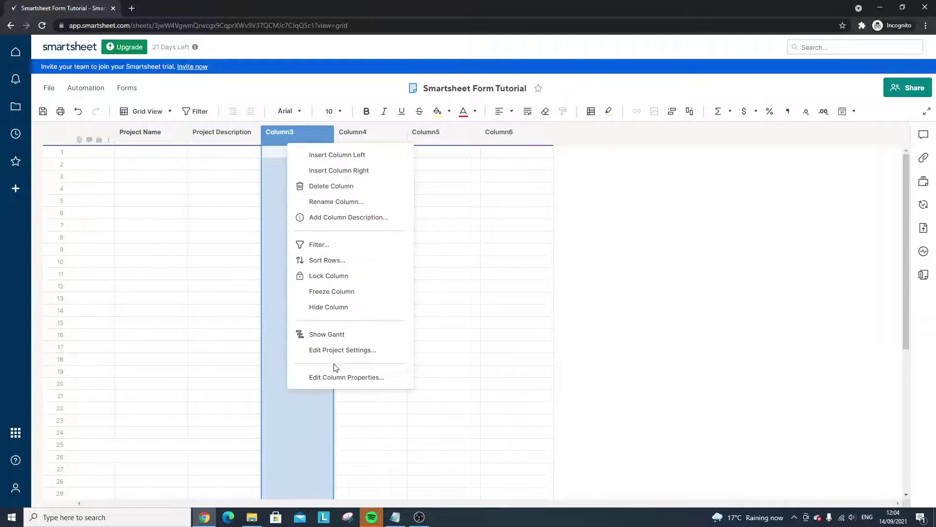
pyautogui.click(333, 379)
pyautogui.write('Region')
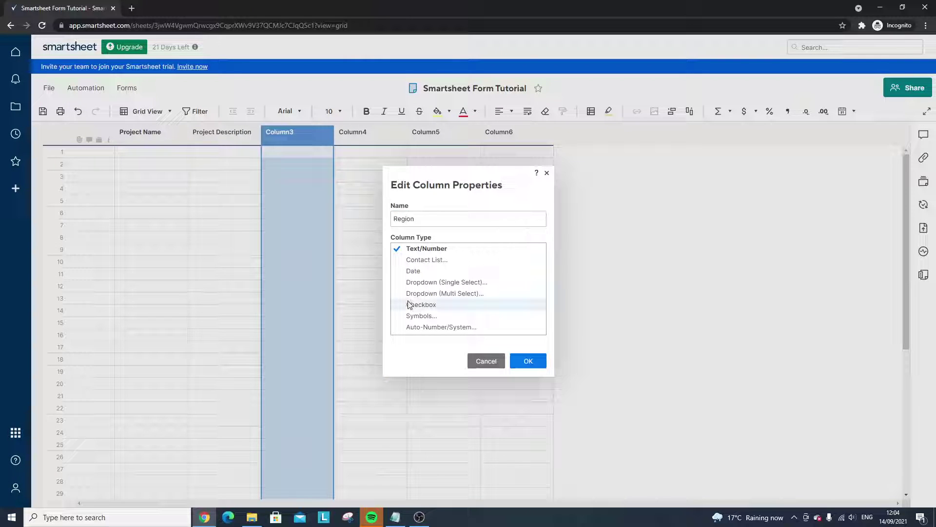
pyautogui.click(424, 285)
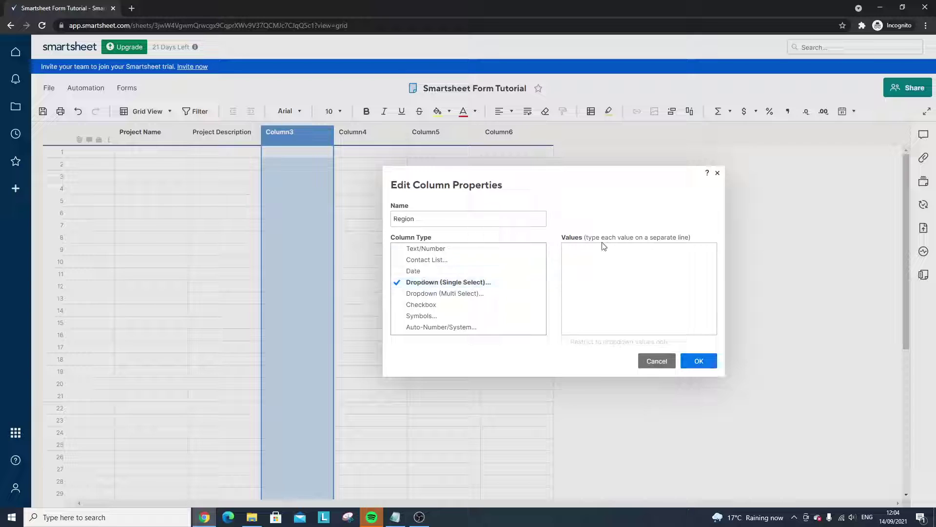
# - Enter EMEA, APAC and AMERICAS as the Region dropdown values and restrict the column to dropdown values only
pyautogui.click(608, 259)
pyautogui.write('EMEA')
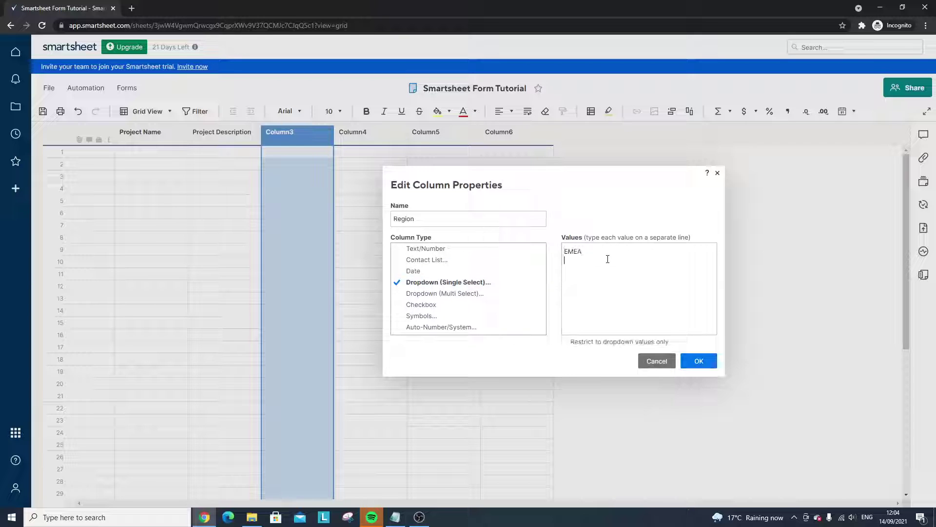
pyautogui.press('Return')
pyautogui.write('APAC AMER')
pyautogui.press('BackSpace')
pyautogui.press('BackSpace')
pyautogui.press('BackSpace')
pyautogui.press('BackSpace')
pyautogui.write('AME')
pyautogui.press('BackSpace')
pyautogui.press('BackSpace')
pyautogui.write('MERICAS')
pyautogui.click(586, 343)
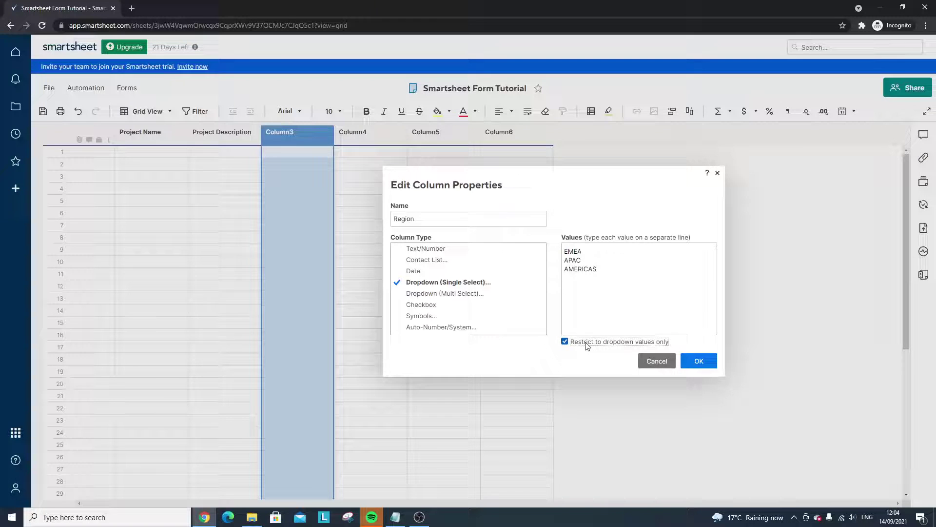
pyautogui.click(695, 363)
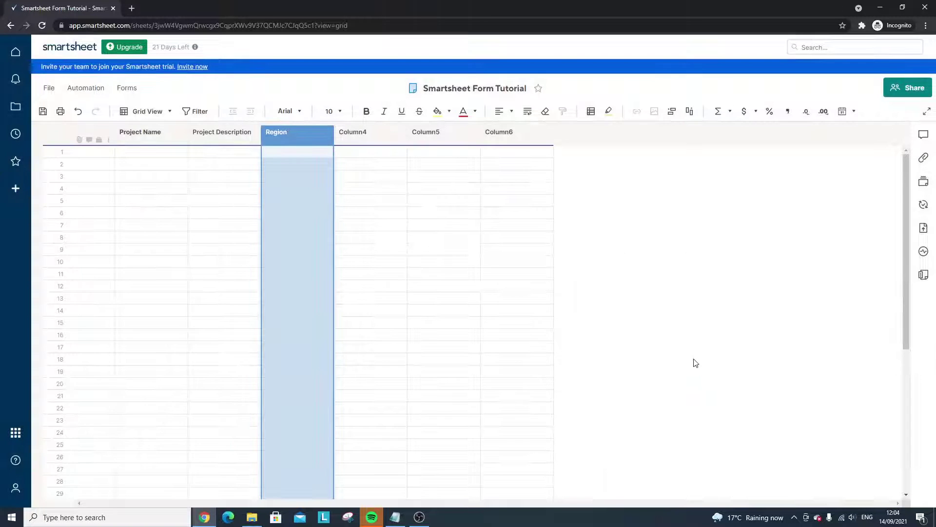
# - Rename Column4 as Business Justification, keeping the Text/Number column type
pyautogui.doubleClick(380, 136)
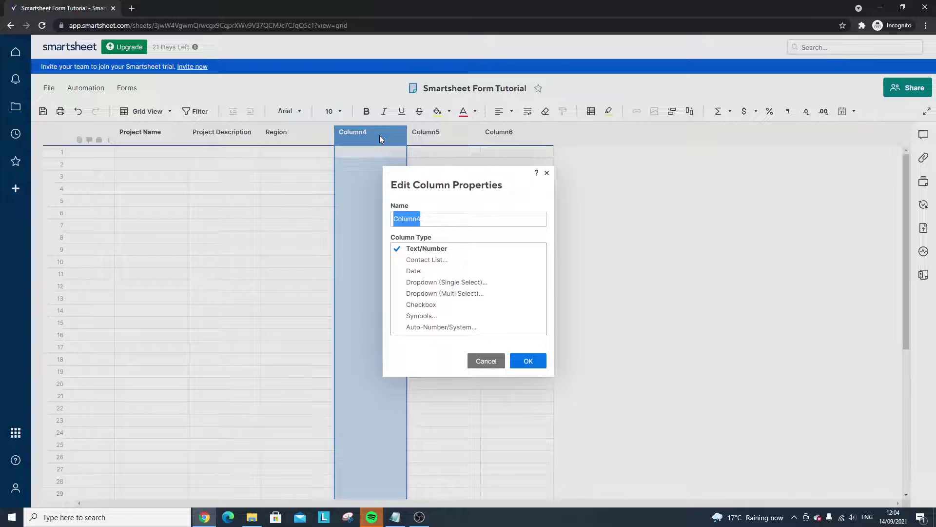
pyautogui.write('B')
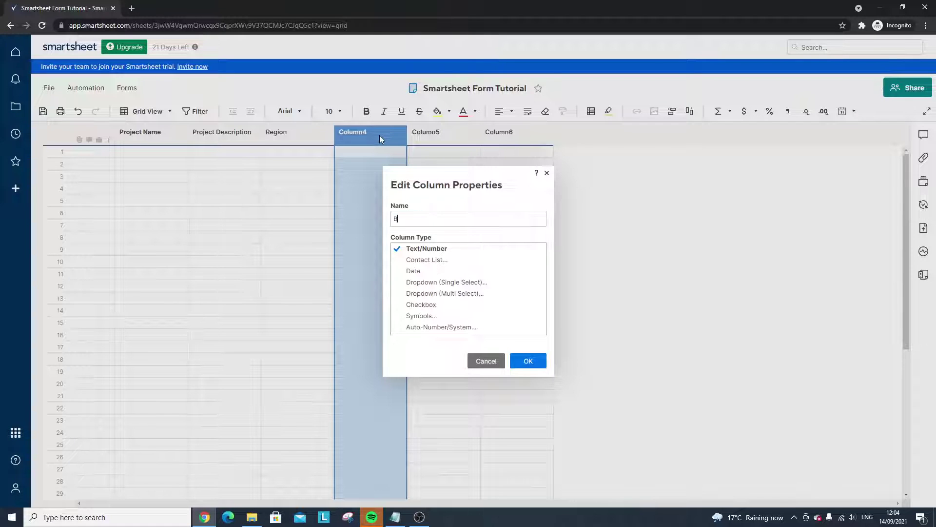
pyautogui.write('usiness Justification')
pyautogui.press('Return')
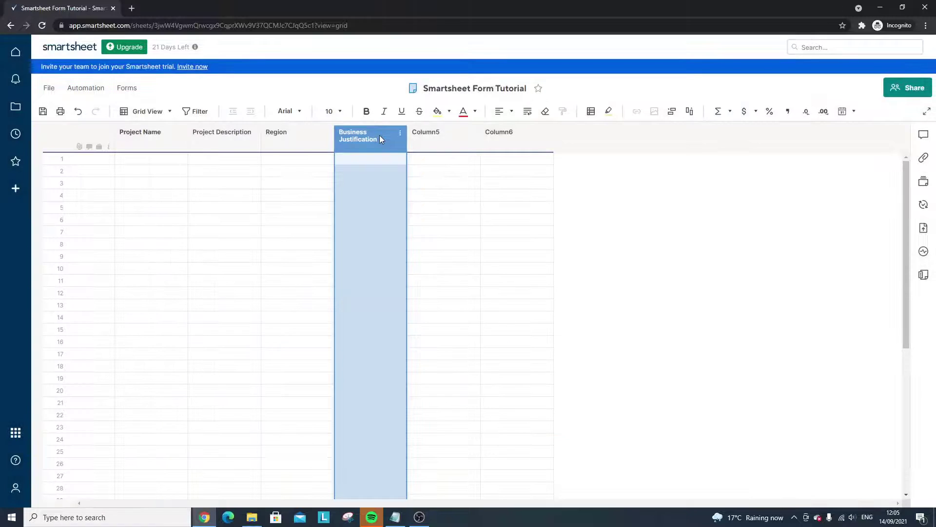
pyautogui.doubleClick(438, 132)
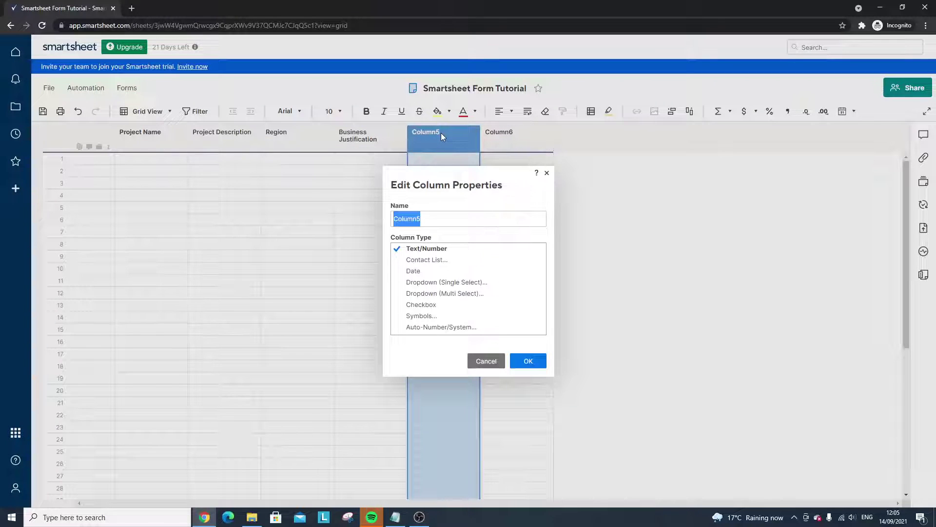
pyautogui.click(491, 360)
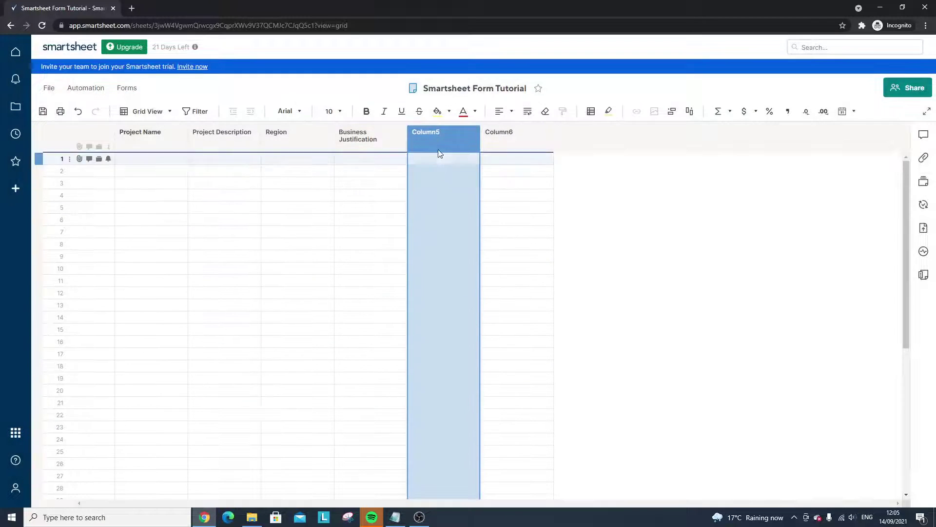
pyautogui.rightClick(431, 132)
pyautogui.click(390, 207)
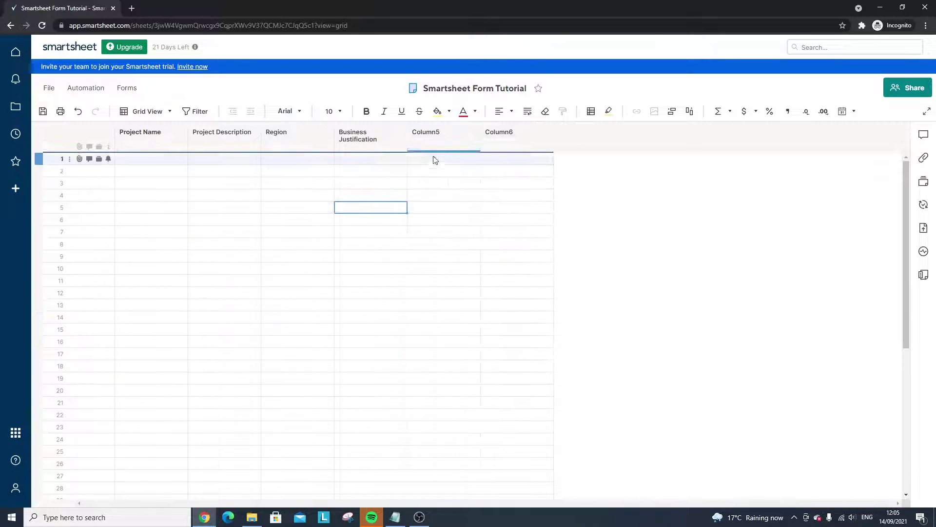
# - Rename Column5 as Financial Benefit, keeping the Text/Number column type
pyautogui.doubleClick(435, 136)
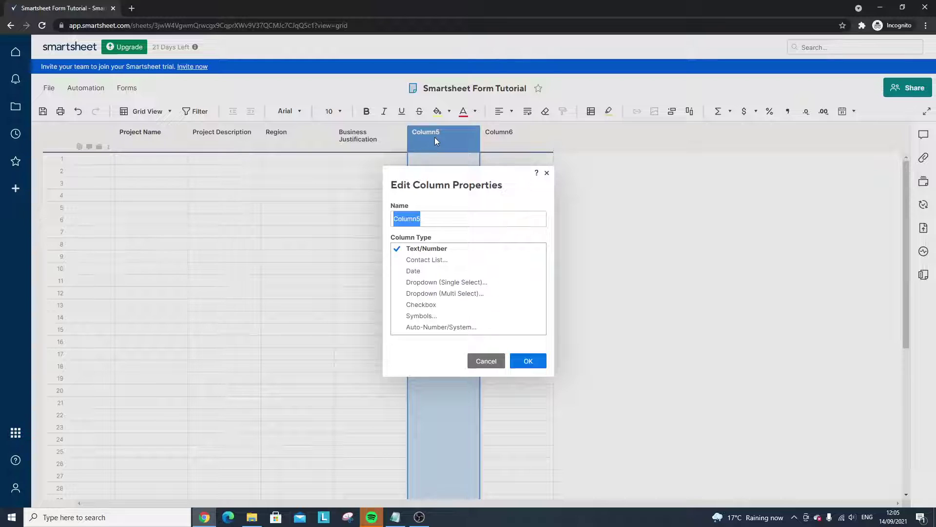
pyautogui.write('Fi')
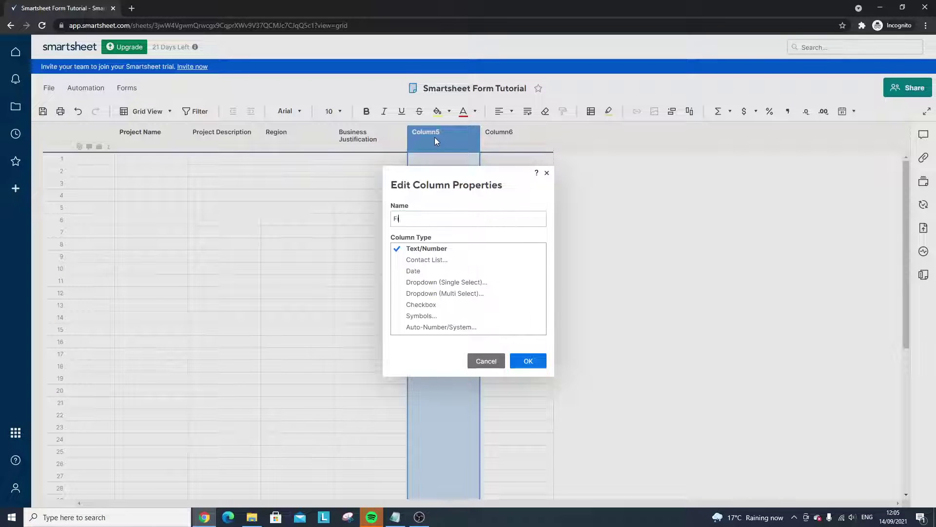
pyautogui.write('nancial Benefit')
pyautogui.click(530, 361)
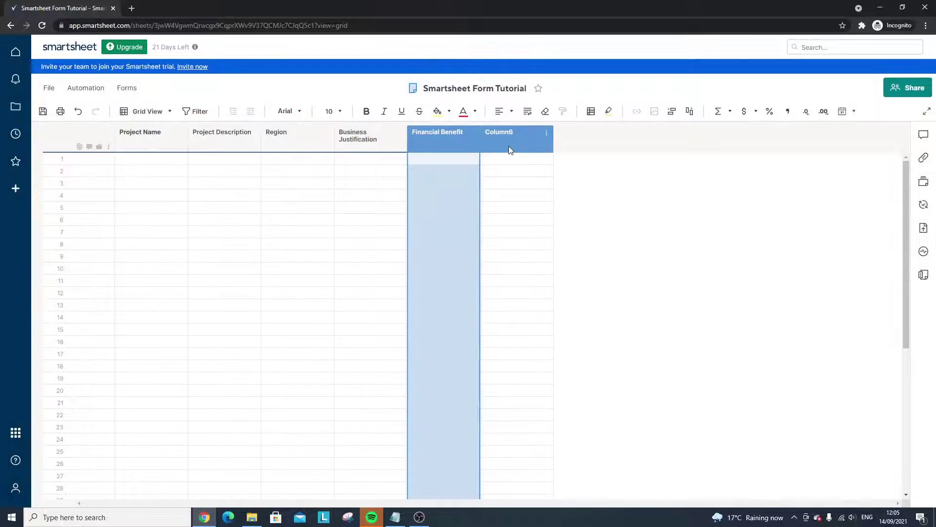
# - Rename Column6 as Email Of Submitter, keeping the Text/Number column type
pyautogui.doubleClick(509, 146)
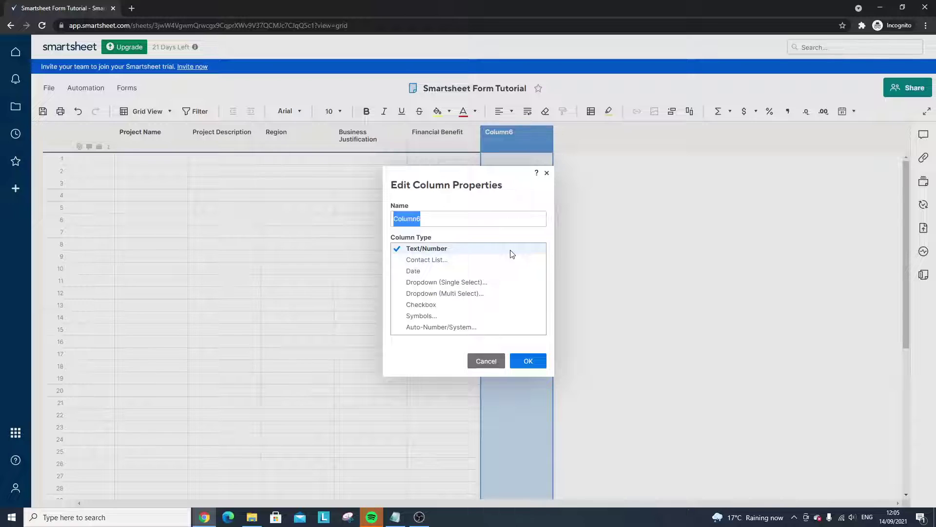
pyautogui.write('Email Of Submitter')
pyautogui.press('Return')
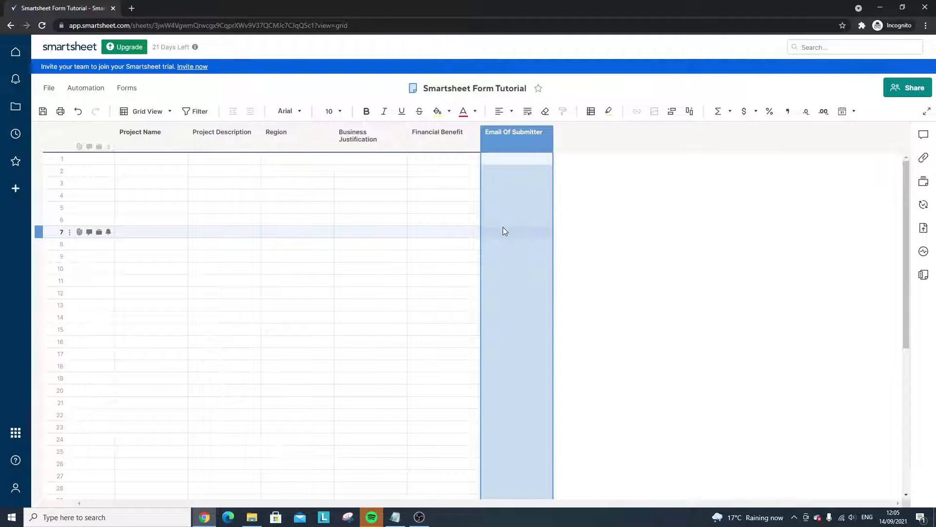
# - Insert a Date Raised column after Email Of Submitter, using the Auto-Number/System type with the Created (Date) option
pyautogui.rightClick(502, 157)
pyautogui.click(558, 181)
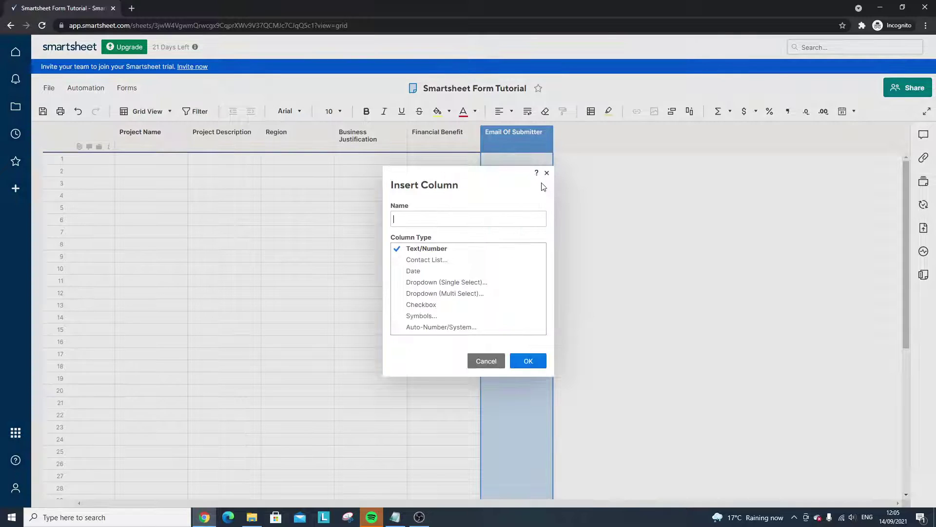
pyautogui.write('Date Raised')
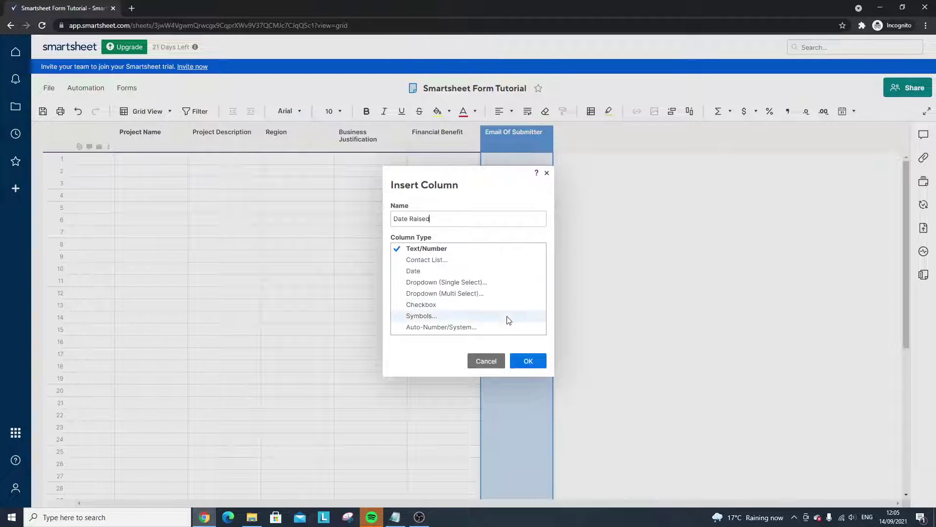
pyautogui.click(507, 327)
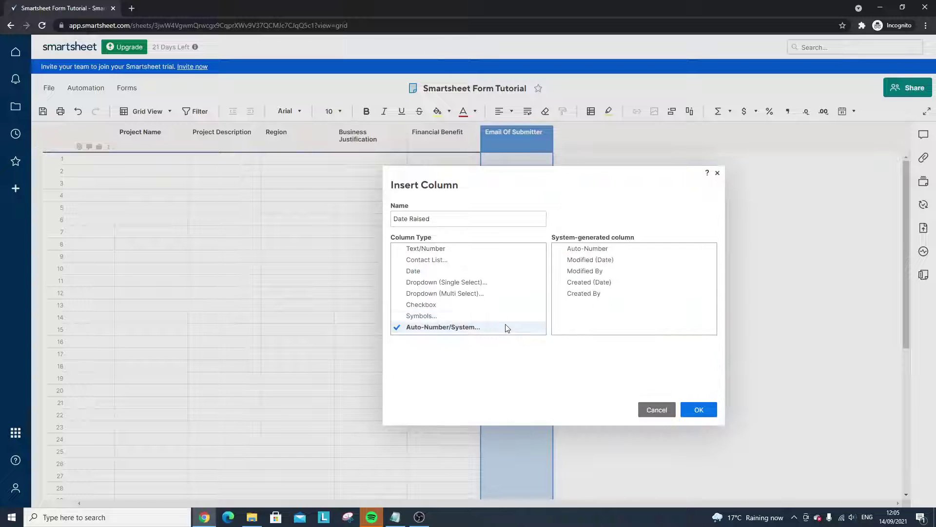
pyautogui.click(619, 287)
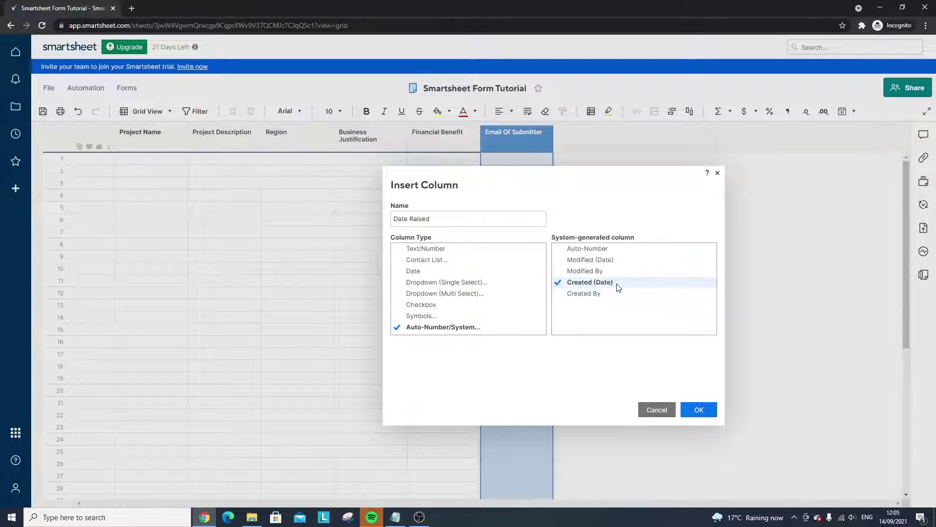
pyautogui.click(699, 410)
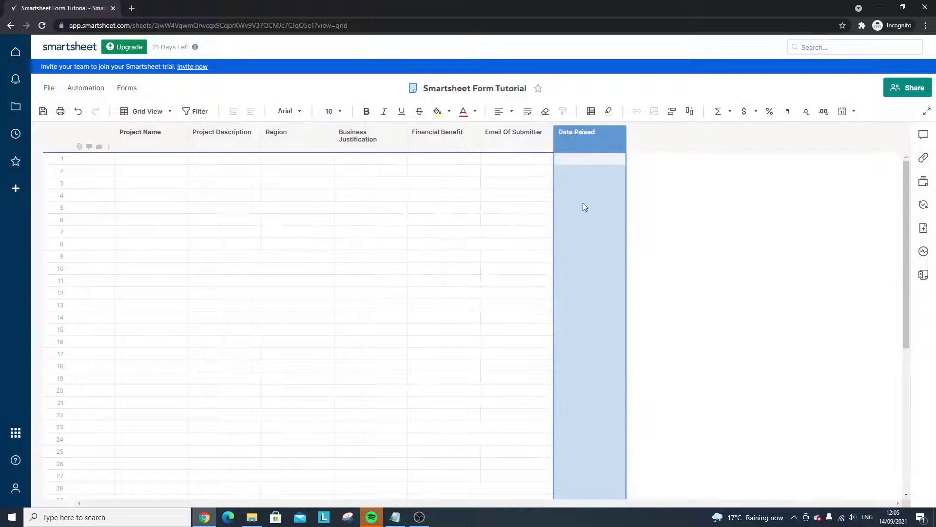
pyautogui.keyDown('shift'); pyautogui.click(549, 144); pyautogui.keyUp('shift')
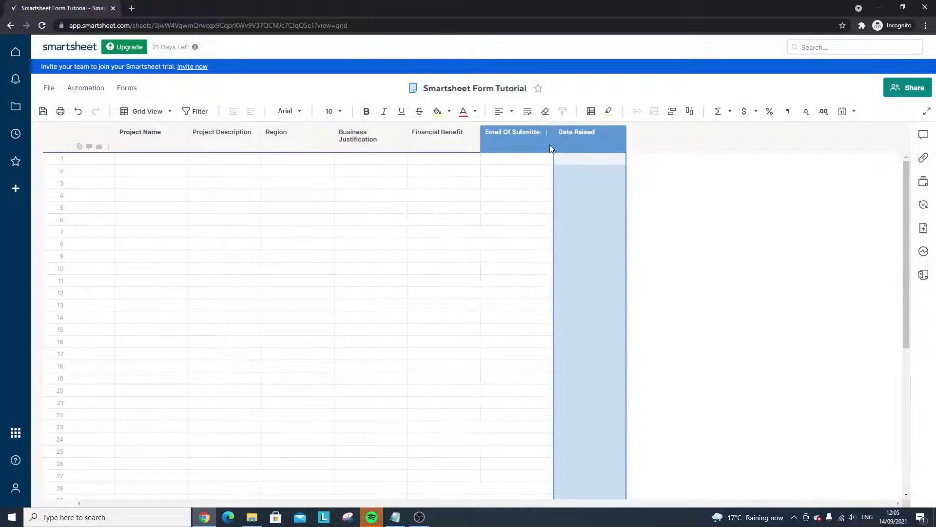
# - Change the Email Of Submitter column to the Auto-Number/System type with the Created By option, and recheck its properties
pyautogui.rightClick(513, 140)
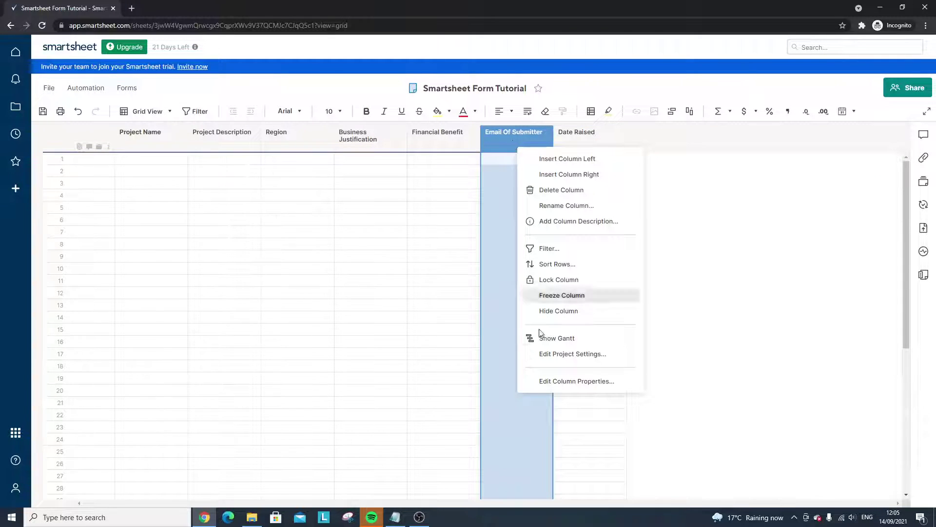
pyautogui.click(562, 381)
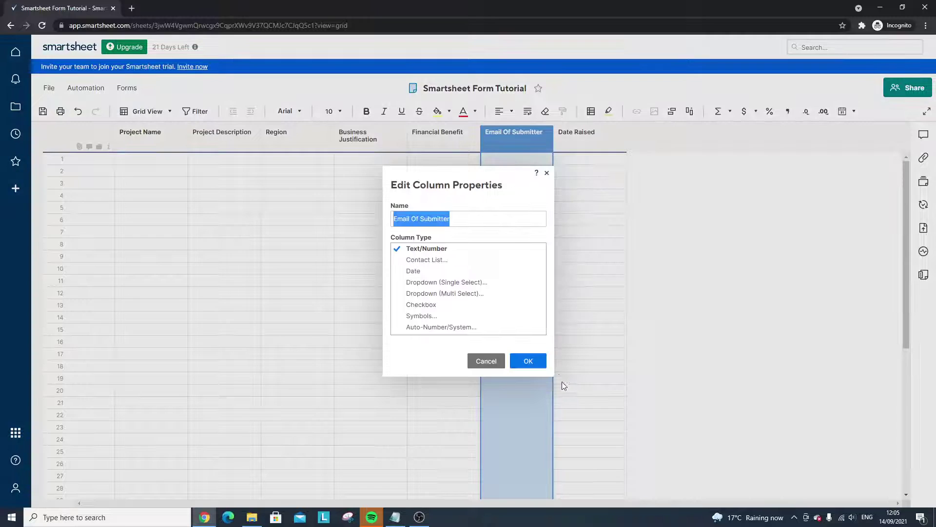
pyautogui.click(476, 327)
pyautogui.click(587, 295)
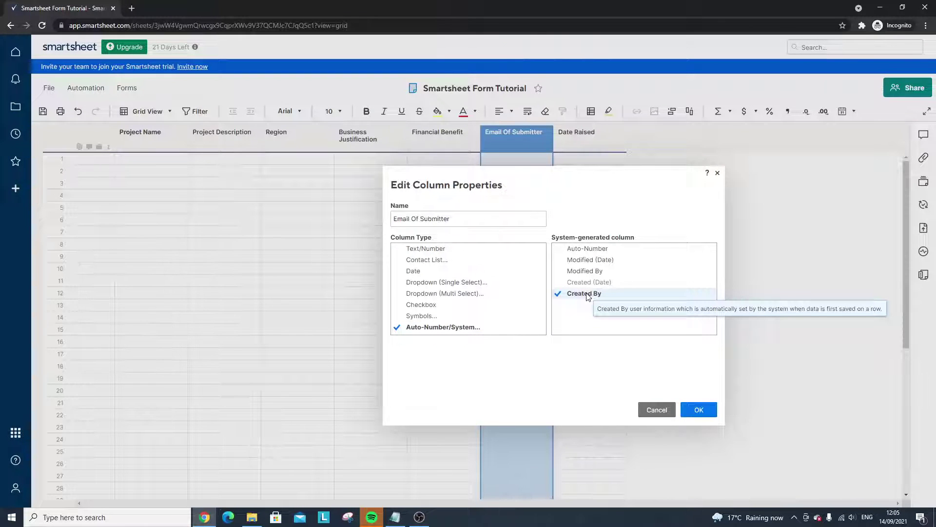
pyautogui.click(707, 411)
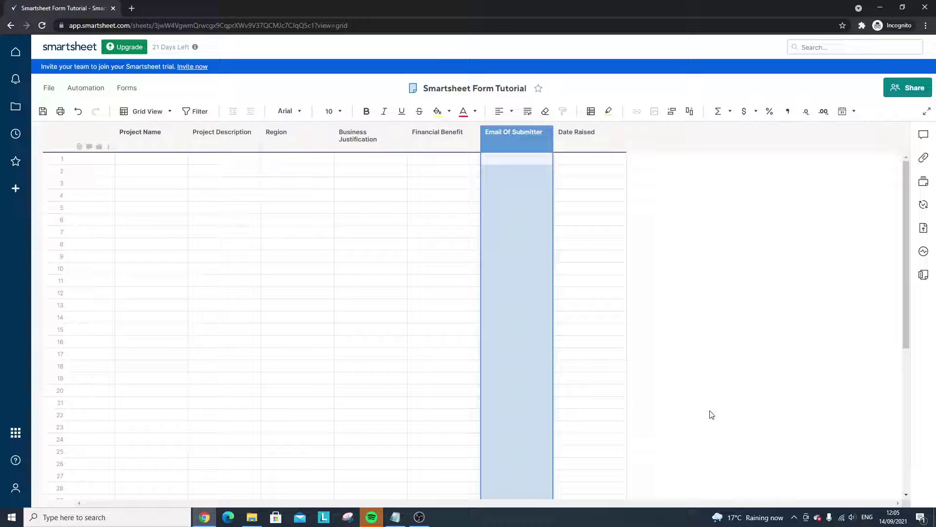
pyautogui.rightClick(531, 148)
pyautogui.click(601, 385)
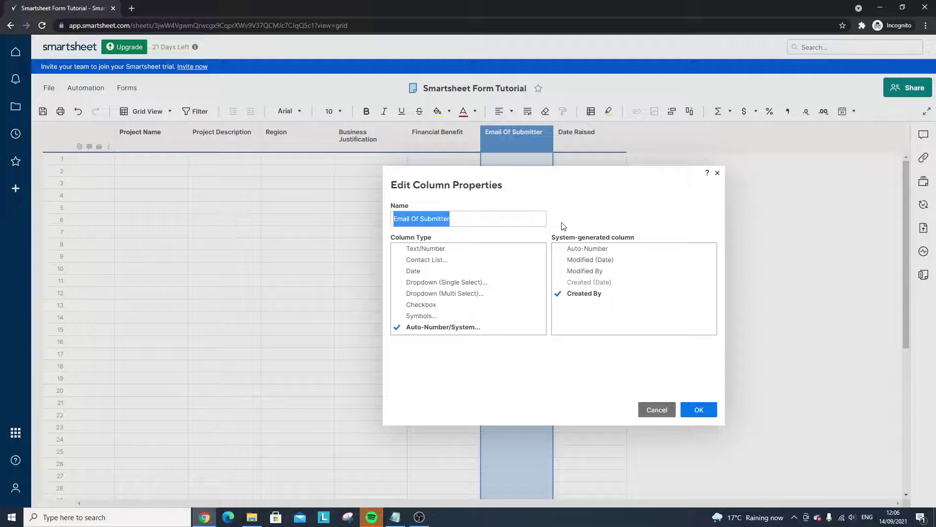
pyautogui.click(697, 410)
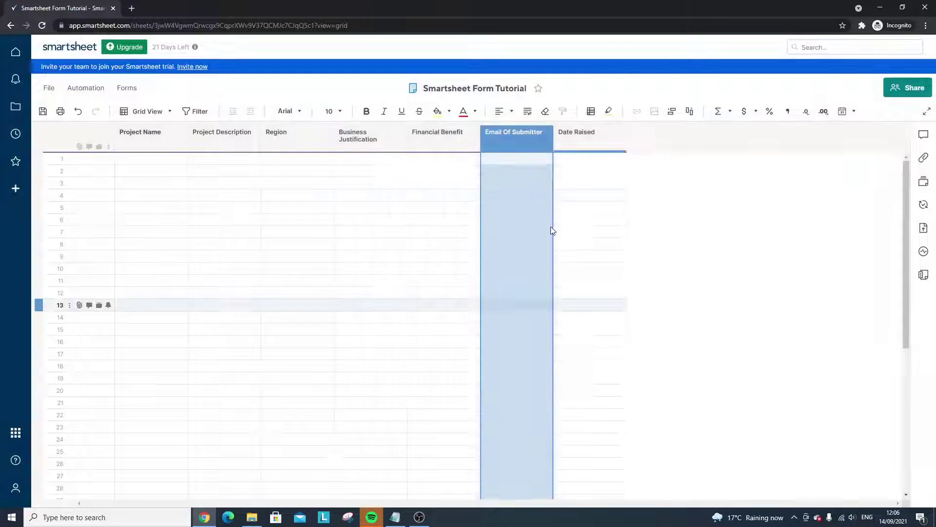
pyautogui.click(519, 186)
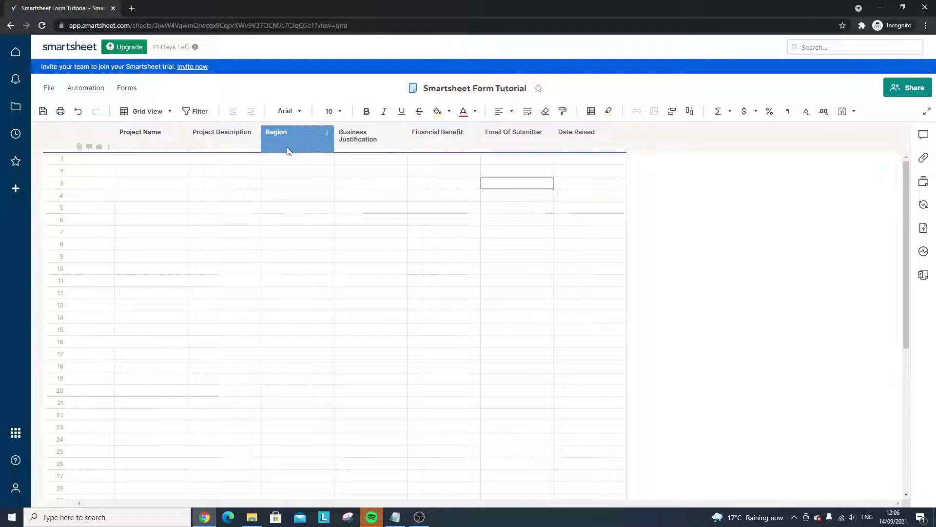
# - Insert a Text/Number column named Project Manager directly after Project Description
pyautogui.rightClick(250, 142)
pyautogui.click(269, 178)
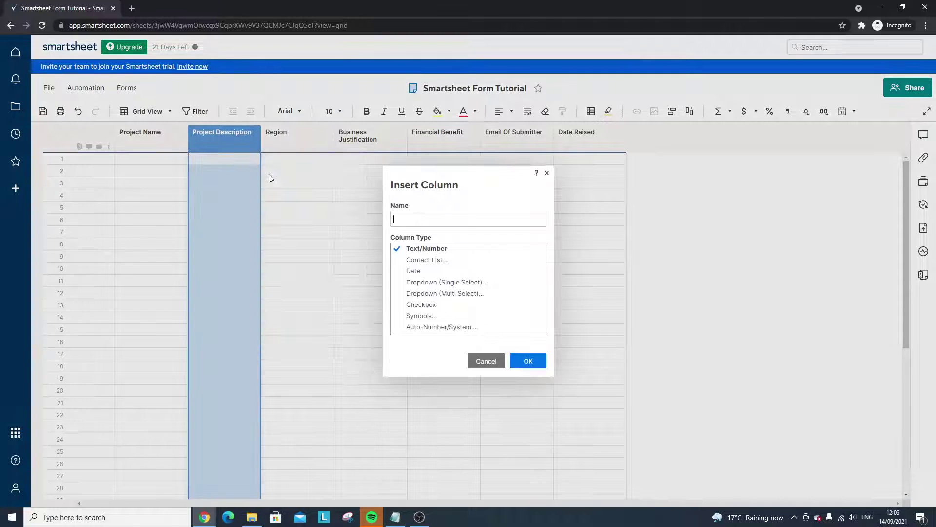
pyautogui.write('Project Manager')
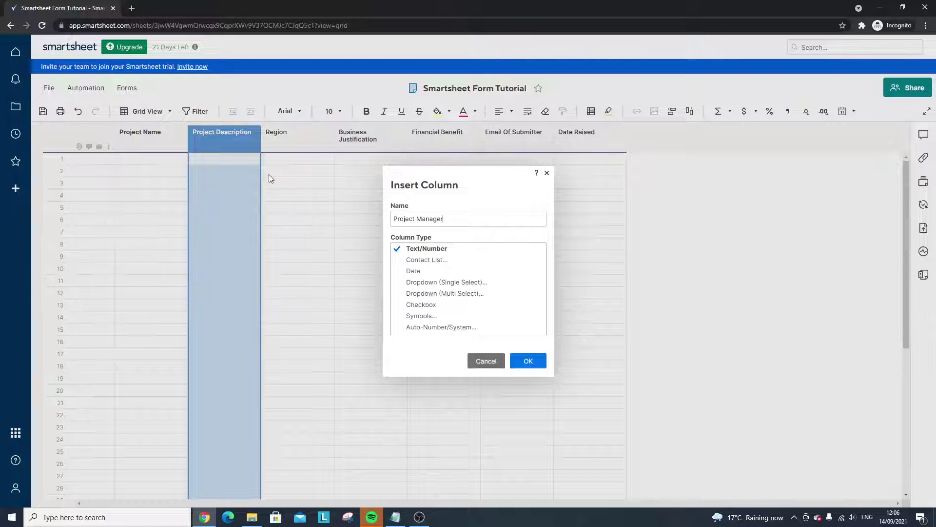
pyautogui.press('Return')
pyautogui.click(312, 184)
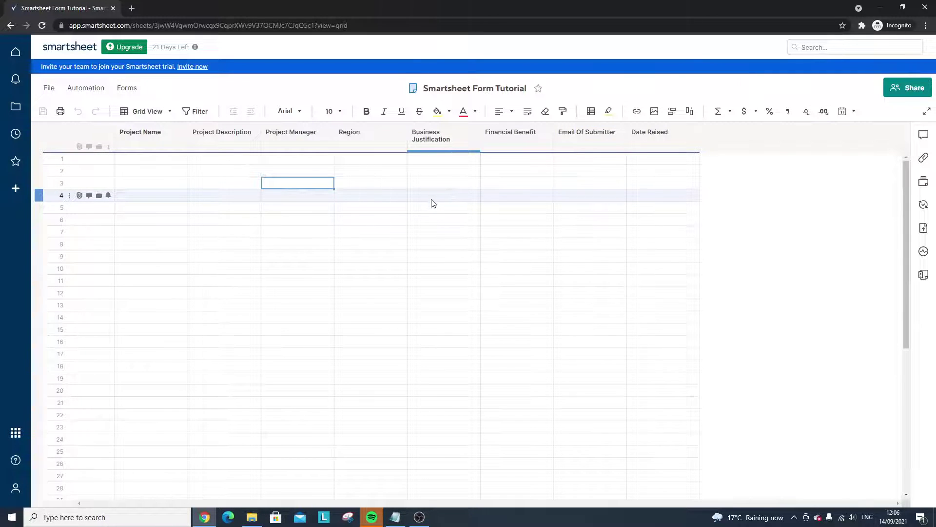
# - Look over the sheet's existing forms in the form manager, and close it
pyautogui.click(130, 93)
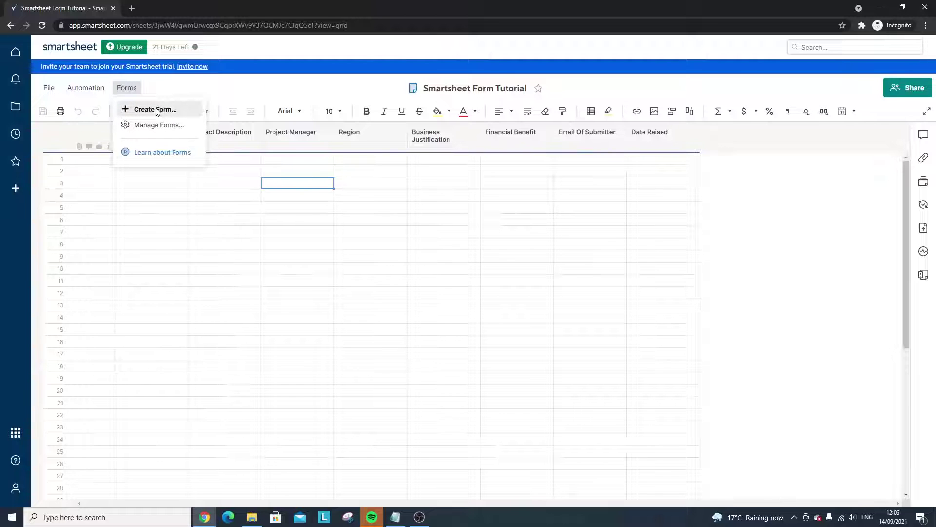
pyautogui.click(158, 126)
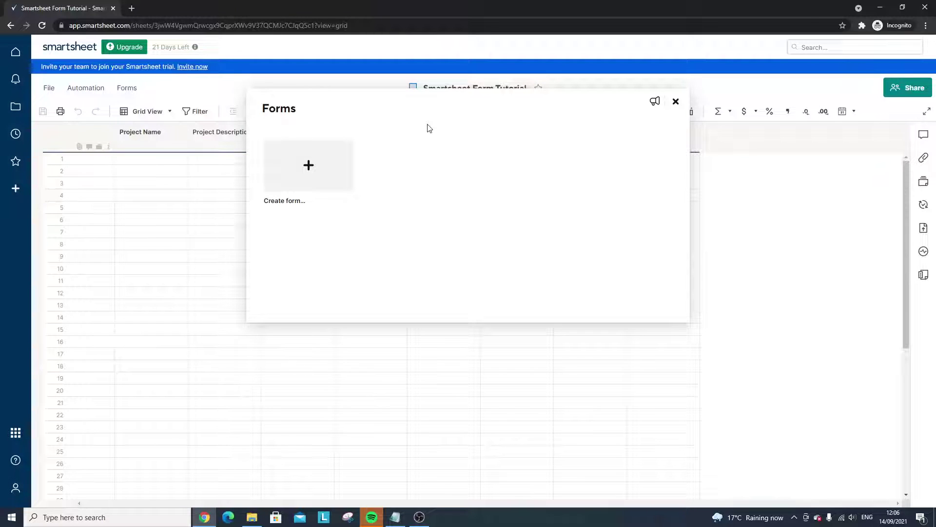
pyautogui.click(676, 101)
pyautogui.click(136, 90)
pyautogui.click(194, 123)
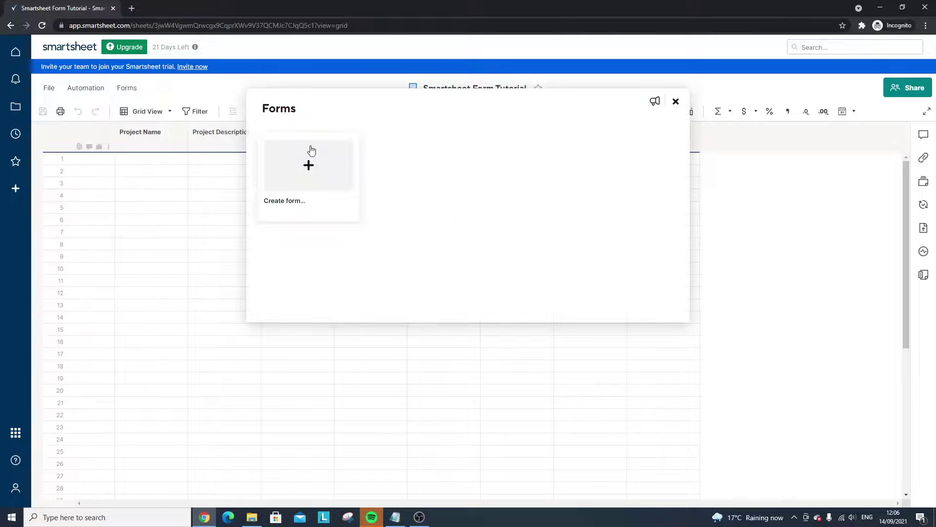
pyautogui.click(676, 101)
# - Create a new form from the sheet and set its theme to Vertical
pyautogui.click(129, 88)
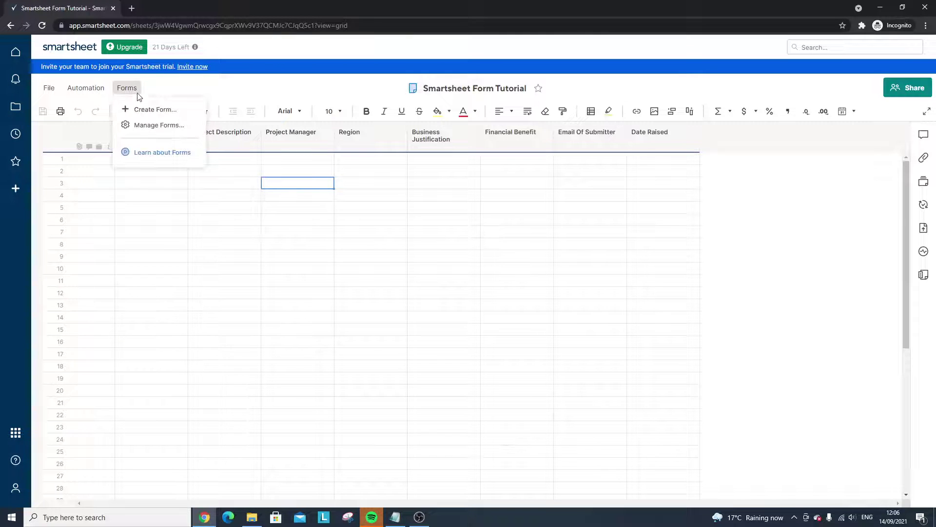
pyautogui.click(155, 111)
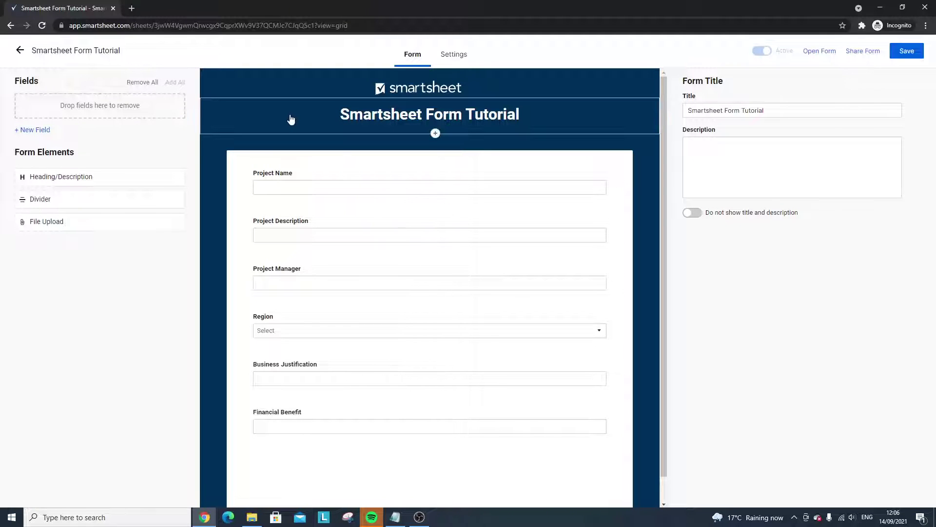
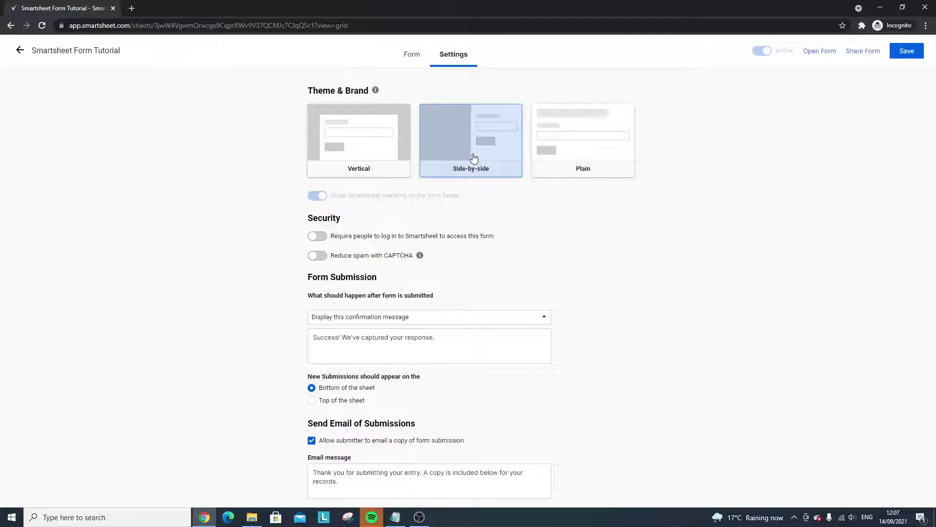
pyautogui.click(351, 145)
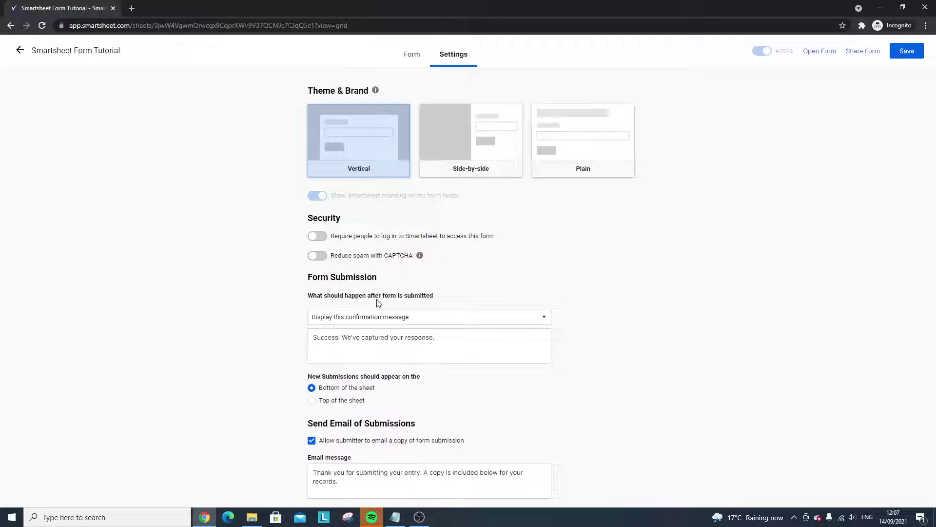
# - Try the form's after-submission options for reloading the form and sending to a link, restore Display this confirmation message, and test the email copy checkbox
pyautogui.click(382, 318)
pyautogui.click(385, 320)
pyautogui.click(396, 344)
pyautogui.click(397, 344)
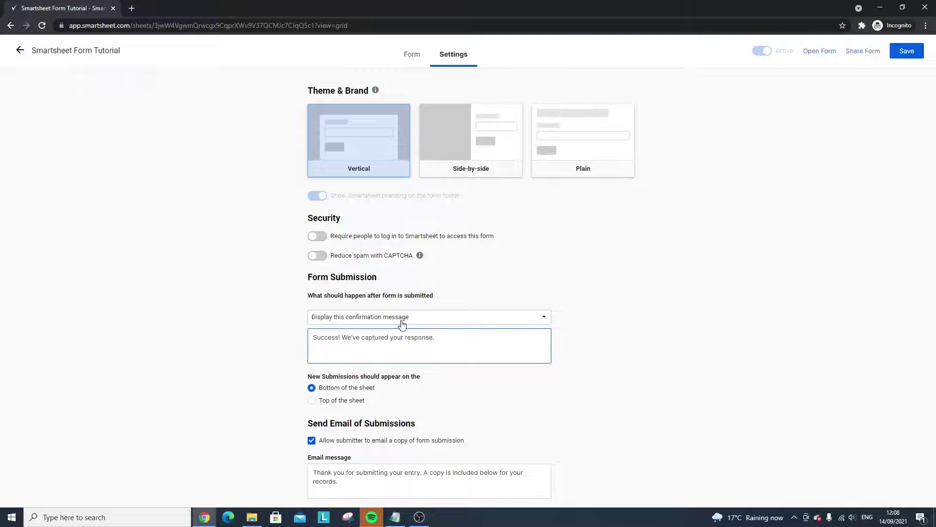
pyautogui.click(403, 318)
pyautogui.click(400, 341)
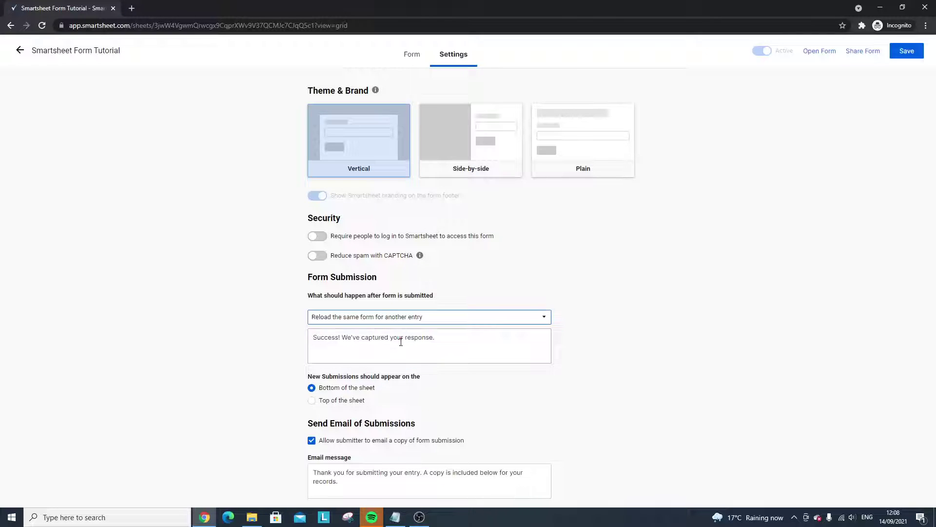
pyautogui.click(384, 317)
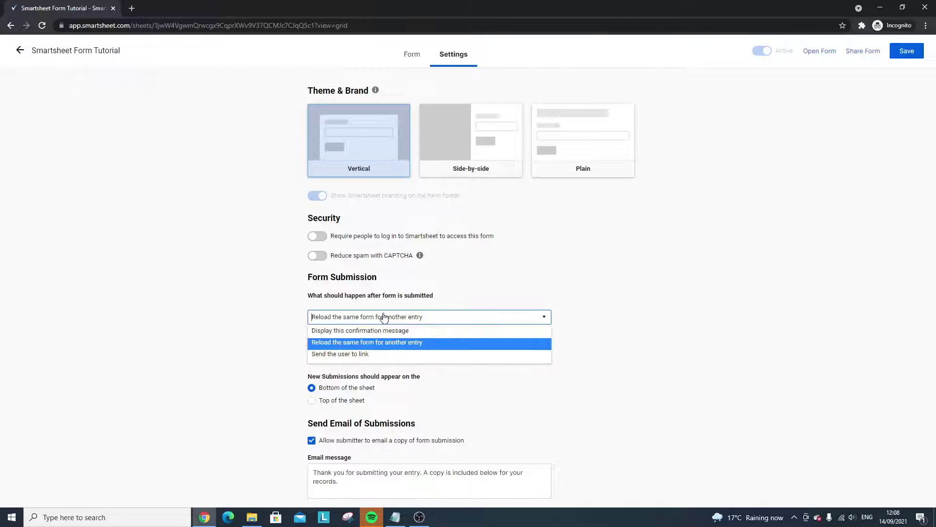
pyautogui.click(384, 354)
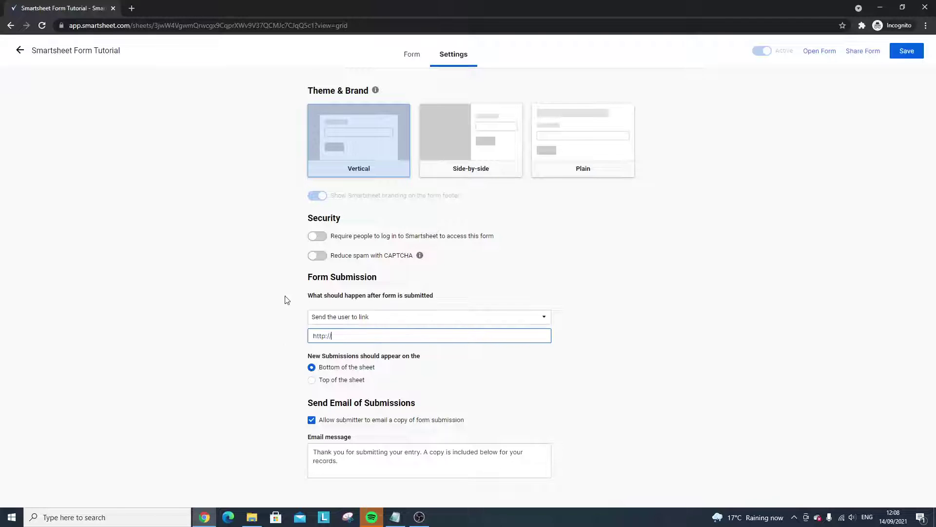
pyautogui.click(374, 318)
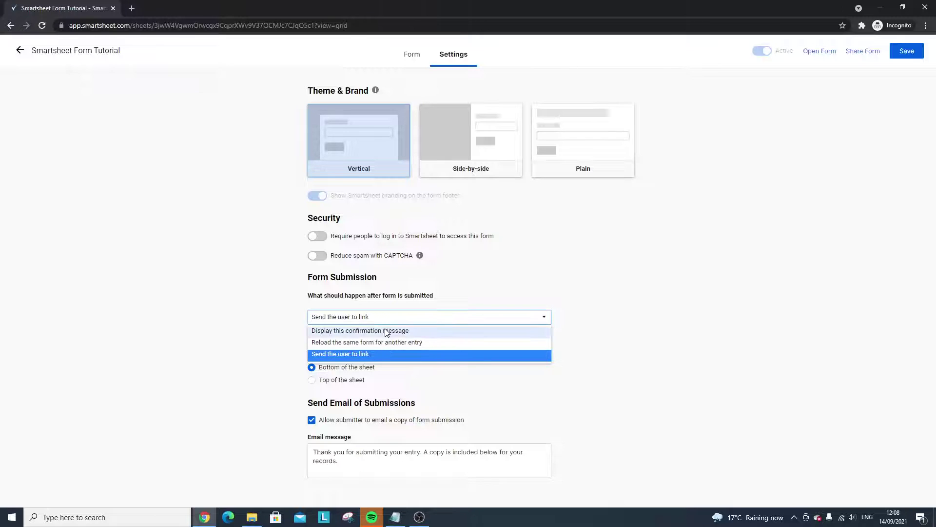
pyautogui.click(388, 331)
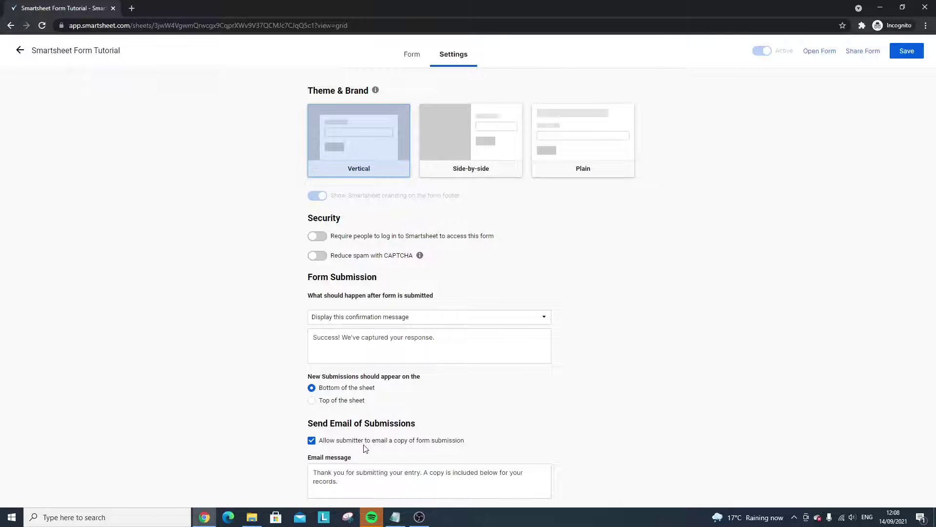
pyautogui.click(336, 444)
pyautogui.click(336, 444)
# - Save the form, open its live version, and compare it with the form editor
pyautogui.click(412, 56)
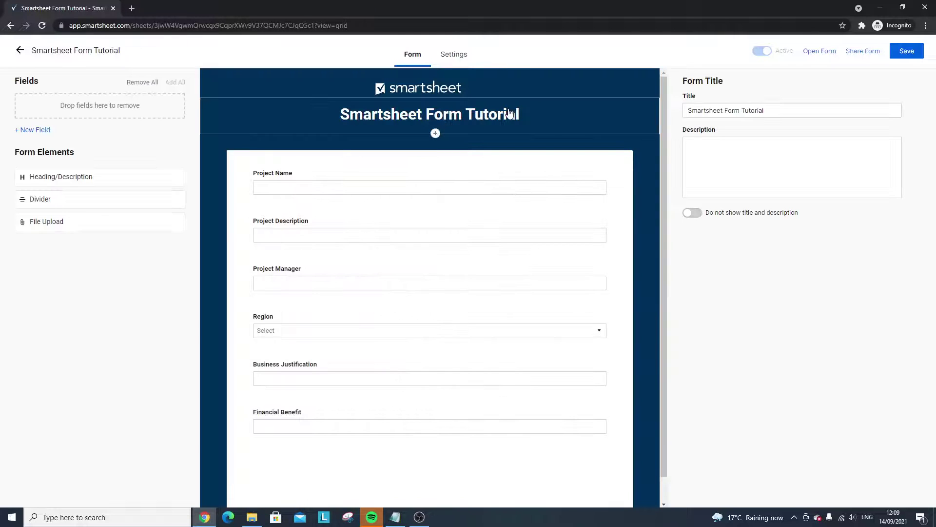
pyautogui.click(819, 52)
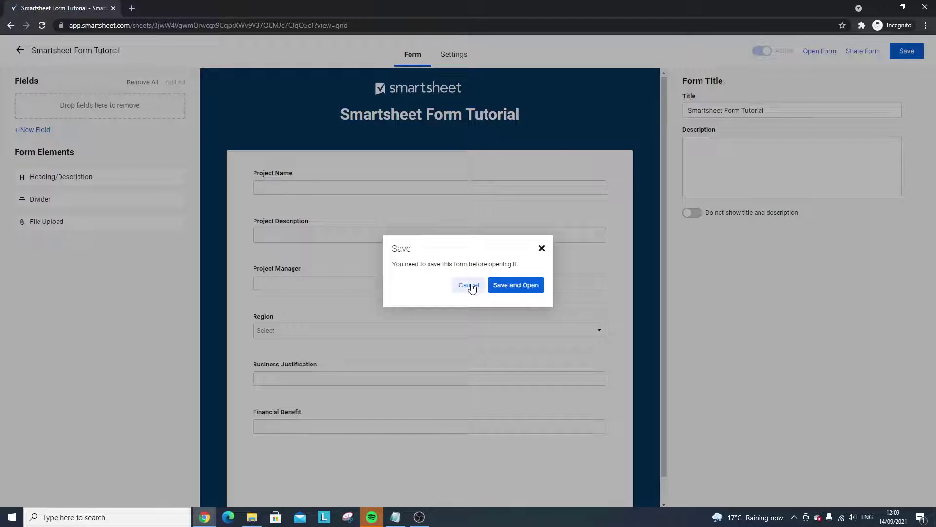
pyautogui.click(507, 288)
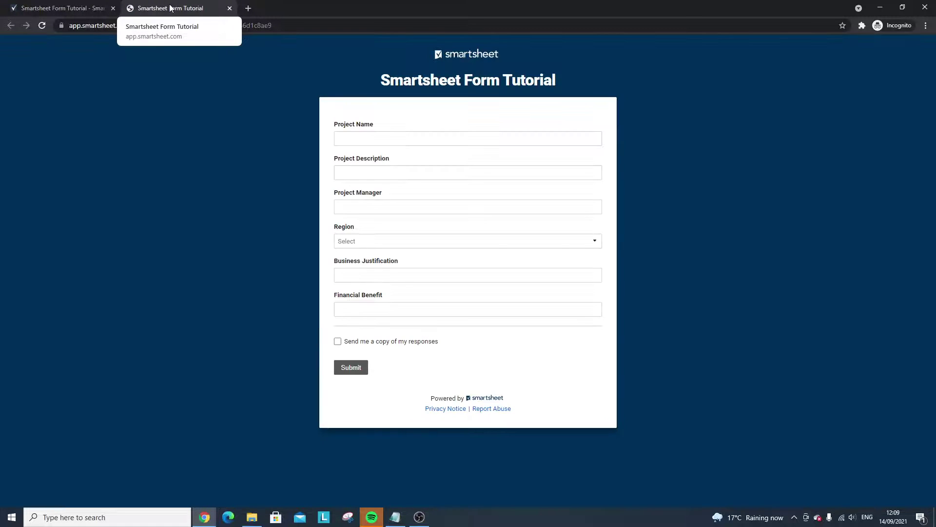
pyautogui.click(63, 5)
pyautogui.click(547, 318)
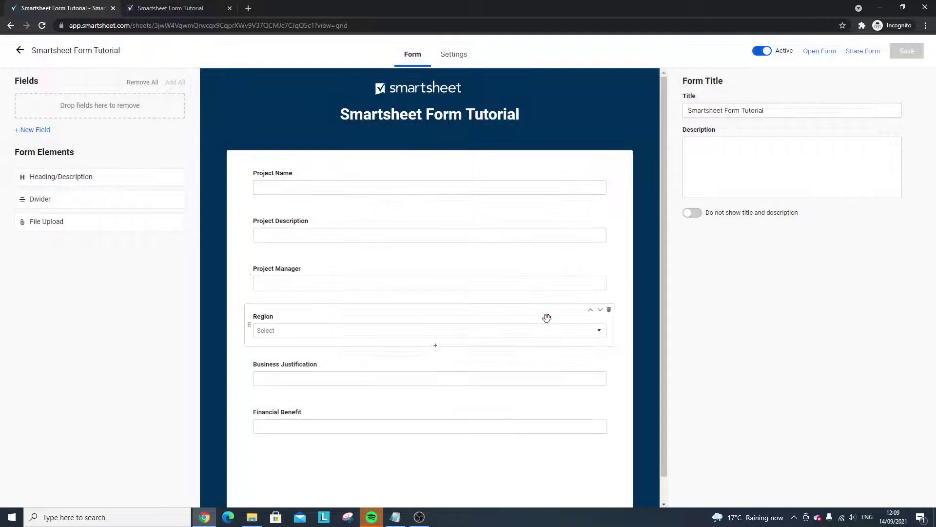
pyautogui.click(180, 7)
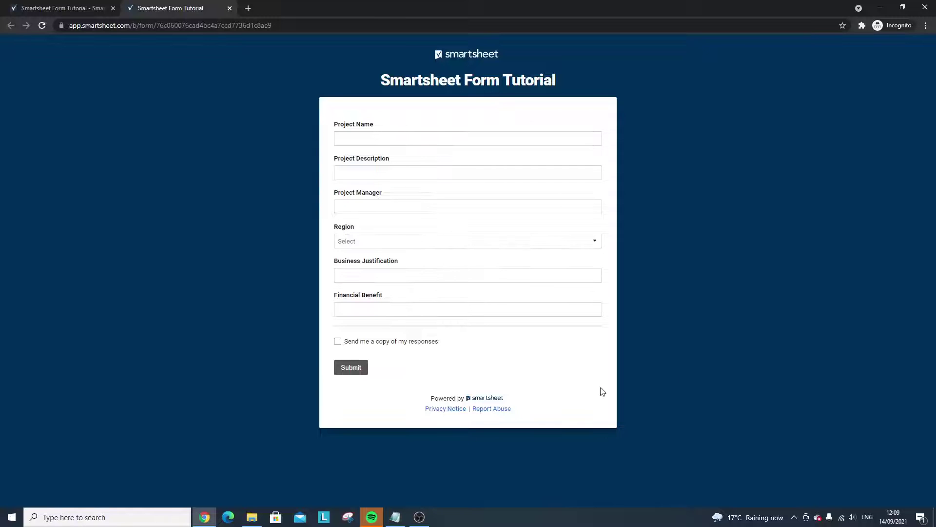
# - Switch the form's theme to Side-by-side, save it, and reopen the live form to check the layout
pyautogui.click(102, 4)
pyautogui.click(471, 60)
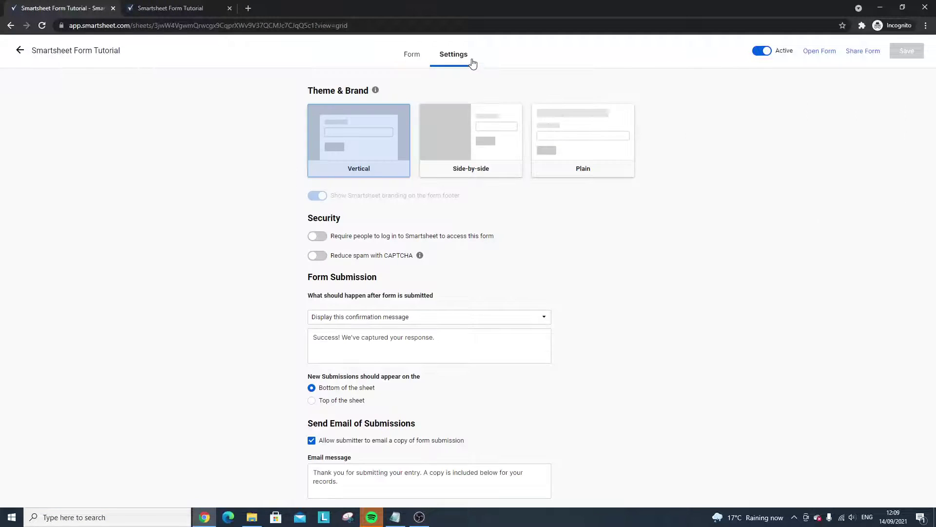
pyautogui.click(470, 135)
pyautogui.click(900, 52)
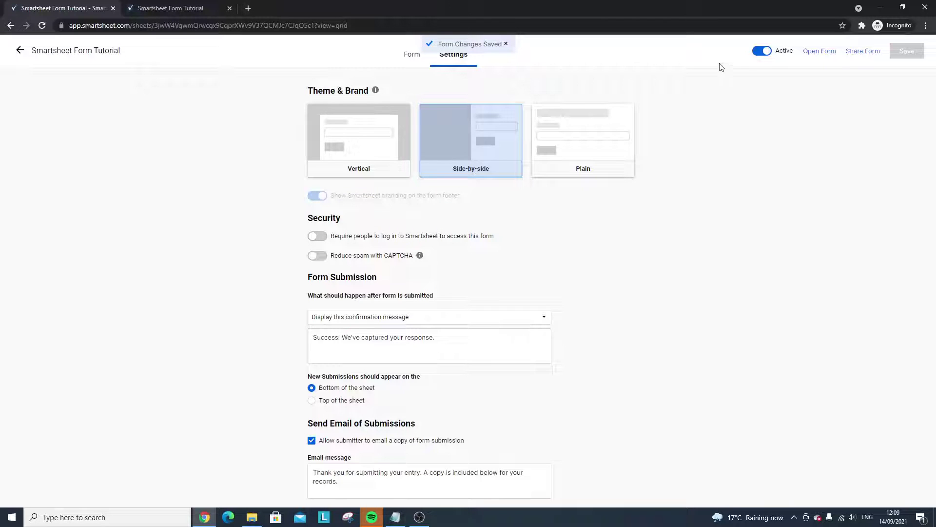
pyautogui.click(406, 55)
pyautogui.click(230, 8)
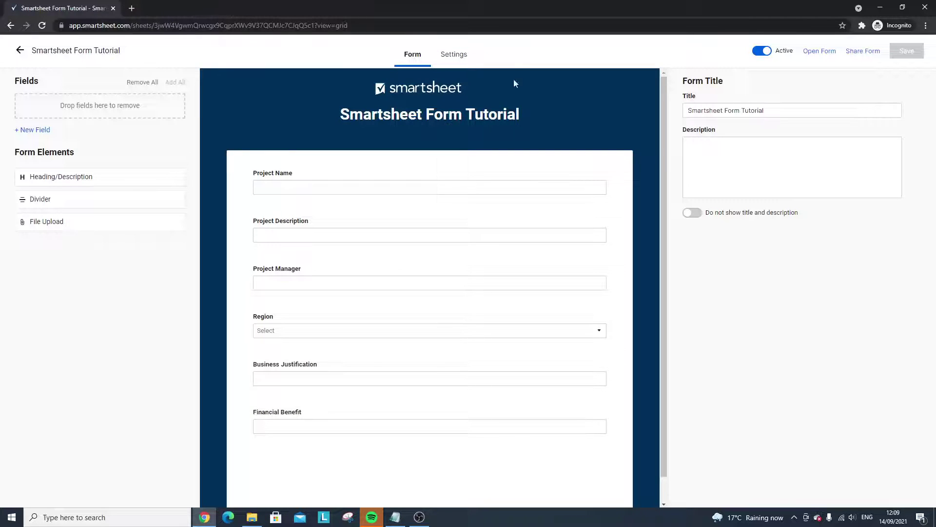
pyautogui.click(817, 52)
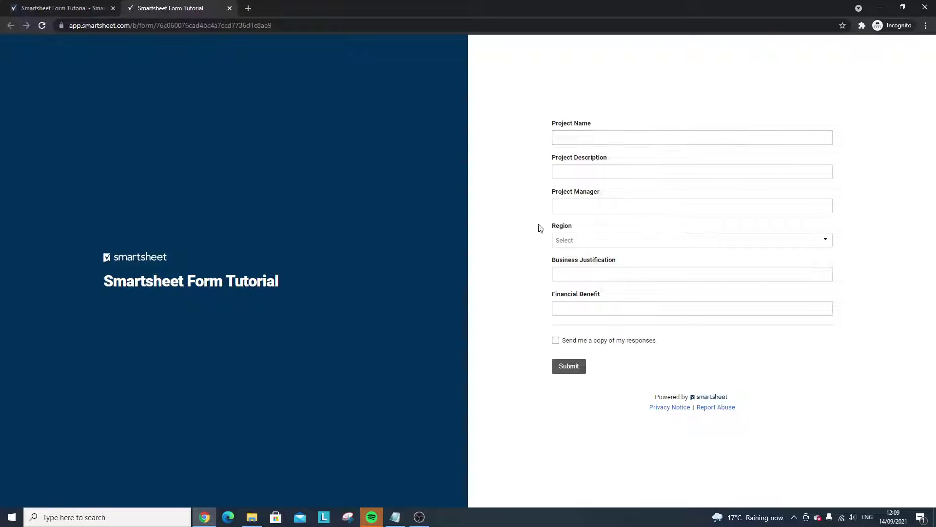
pyautogui.click(230, 8)
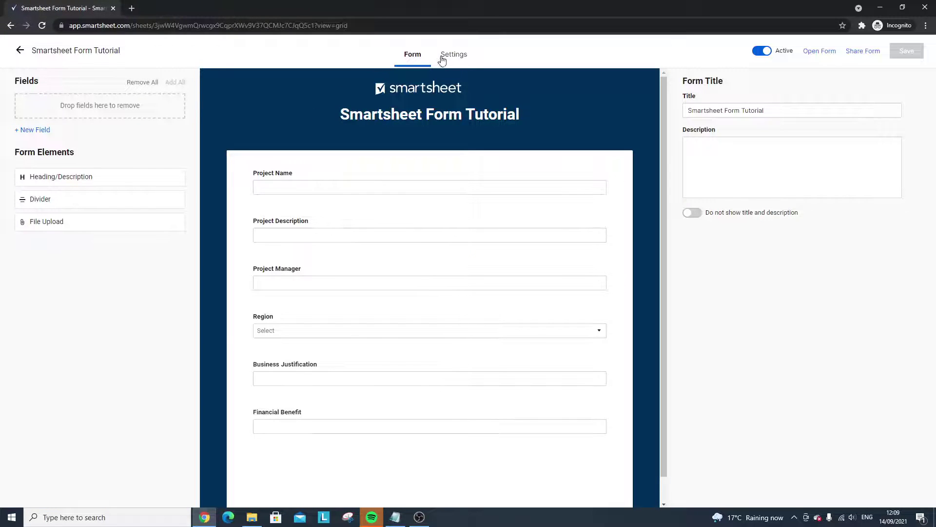
# - Set the form's theme back to Vertical and save the form
pyautogui.click(452, 55)
pyautogui.click(347, 130)
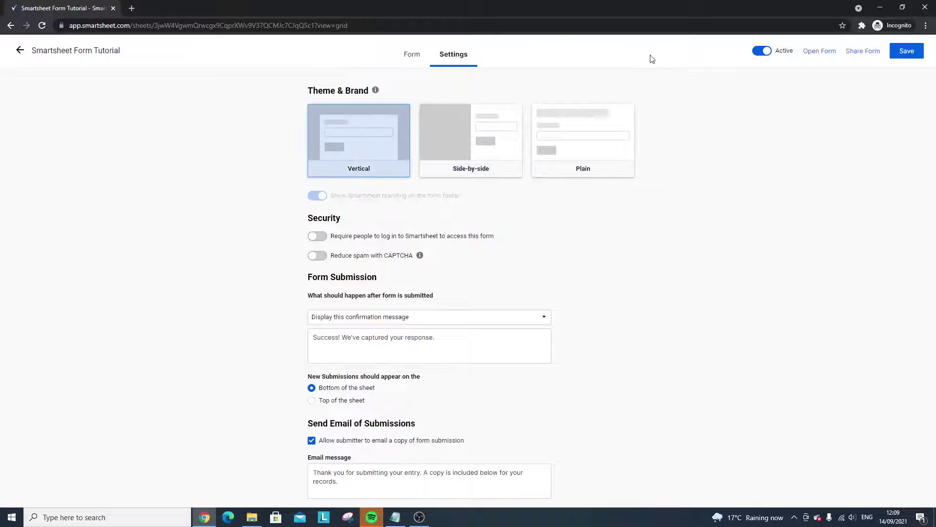
pyautogui.click(905, 51)
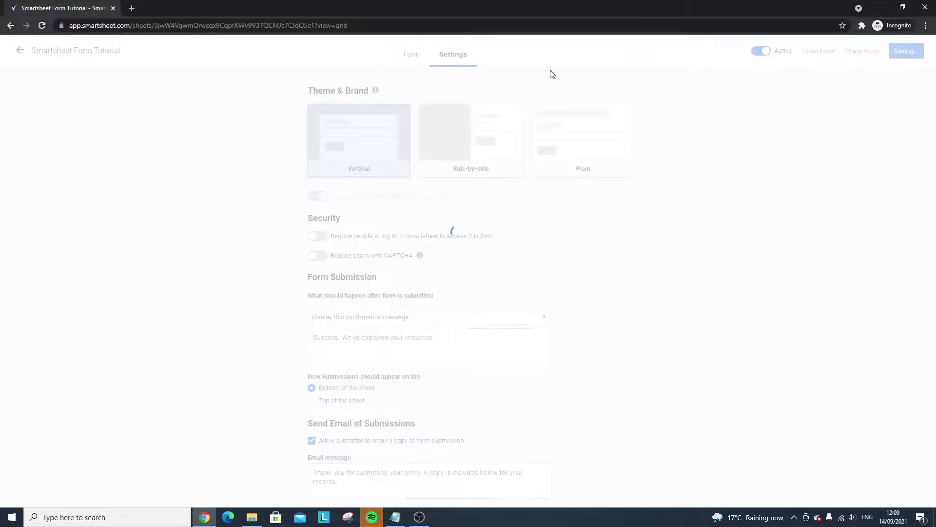
# - Return from the form's settings to its field layout
pyautogui.click(413, 54)
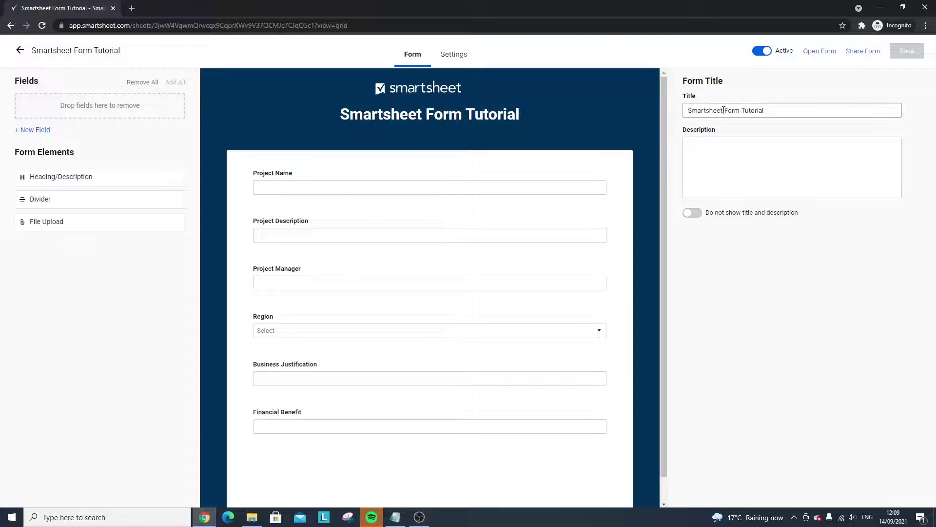
# - Add the form description "Please enter project request details down below. If you have any issues with this form, such as music playing, please send an email to..."
pyautogui.click(719, 158)
pyautogui.write('Enter')
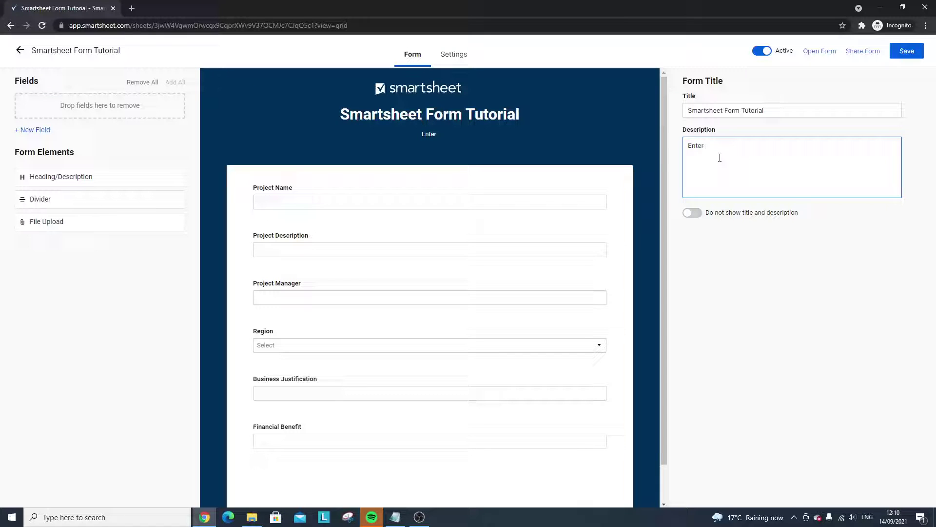
pyautogui.press('XF86AudioLowerVolume')
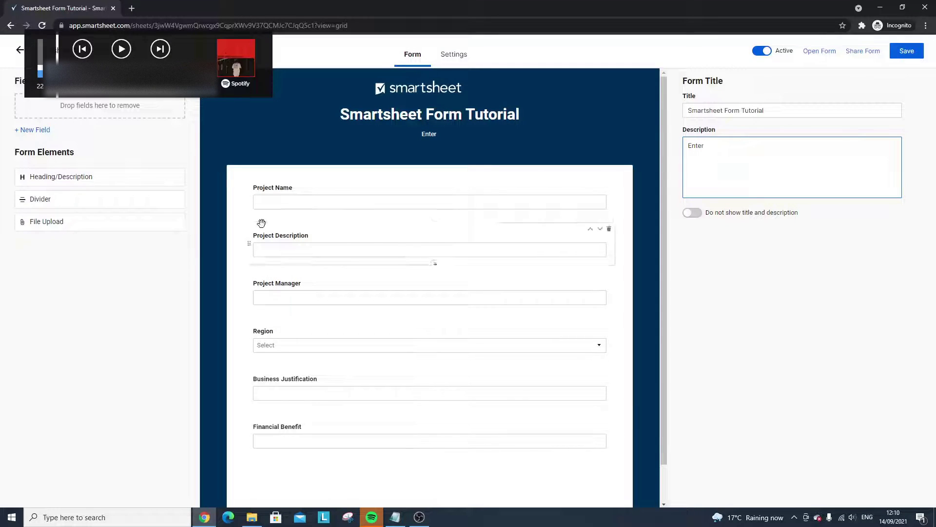
pyautogui.click(156, 145)
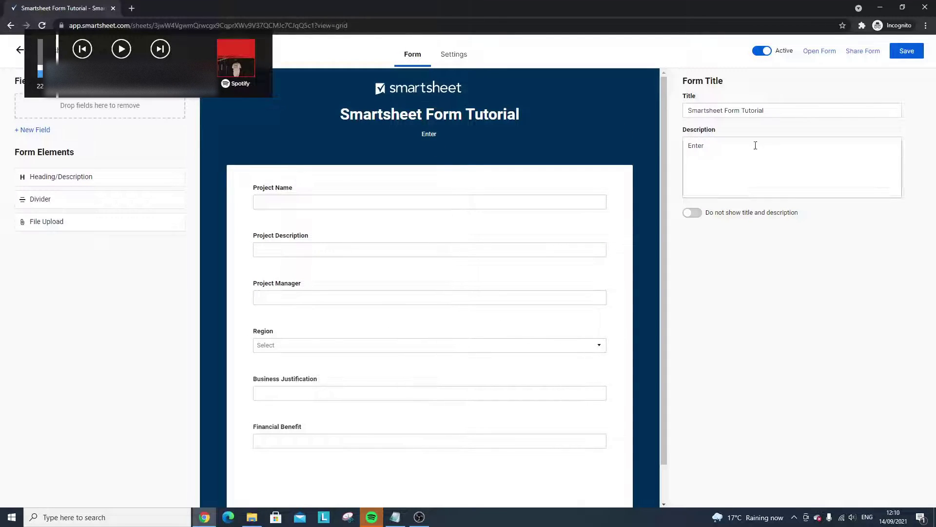
pyautogui.click(727, 165)
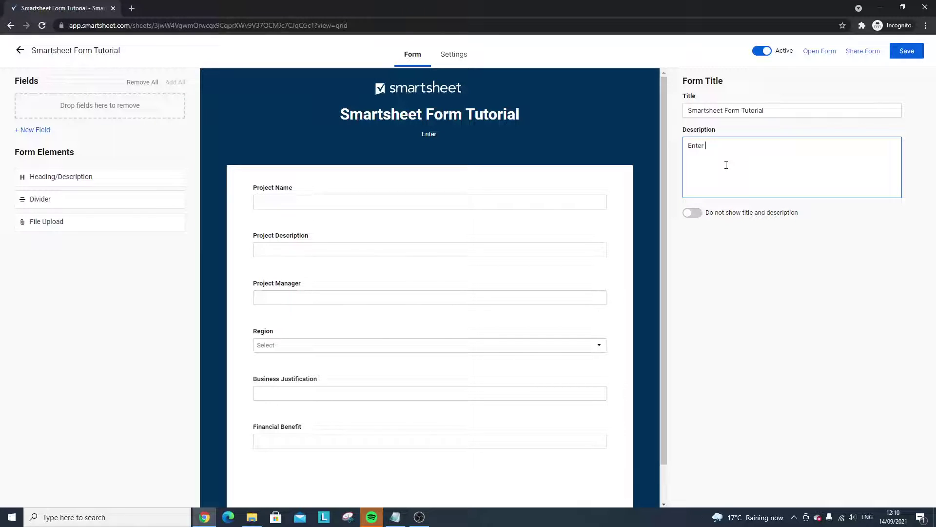
pyautogui.write('Enter')
pyautogui.press('BackSpace')
pyautogui.press('BackSpace')
pyautogui.press('BackSpace')
pyautogui.press('BackSpace')
pyautogui.press('BackSpace')
pyautogui.press('BackSpace')
pyautogui.write('Please enter the informatio')
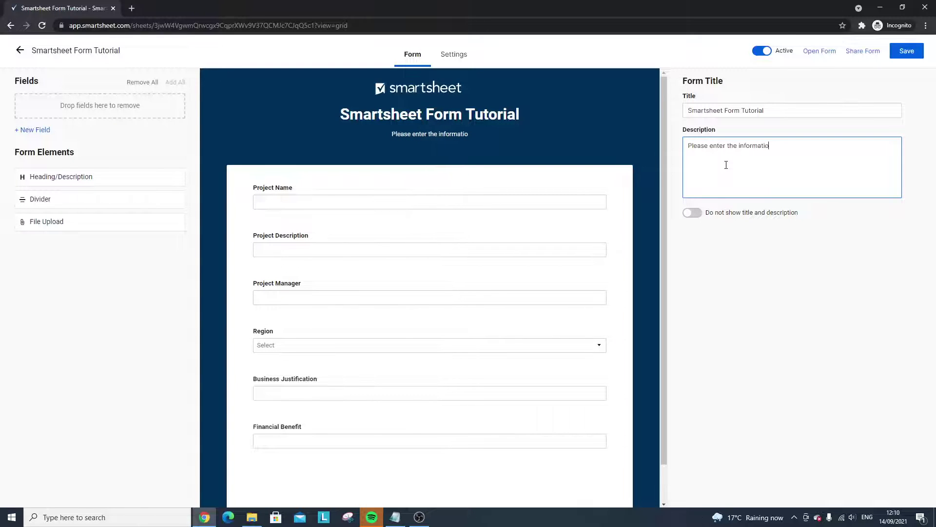
pyautogui.press('BackSpace')
pyautogui.press('BackSpace')
pyautogui.press('BackSpace')
pyautogui.press('BackSpace')
pyautogui.press('BackSpace')
pyautogui.press('BackSpace')
pyautogui.press('BackSpace')
pyautogui.press('BackSpace')
pyautogui.press('BackSpace')
pyautogui.press('BackSpace')
pyautogui.press('BackSpace')
pyautogui.press('BackSpace')
pyautogui.press('BackSpace')
pyautogui.press('BackSpace')
pyautogui.write('project requ')
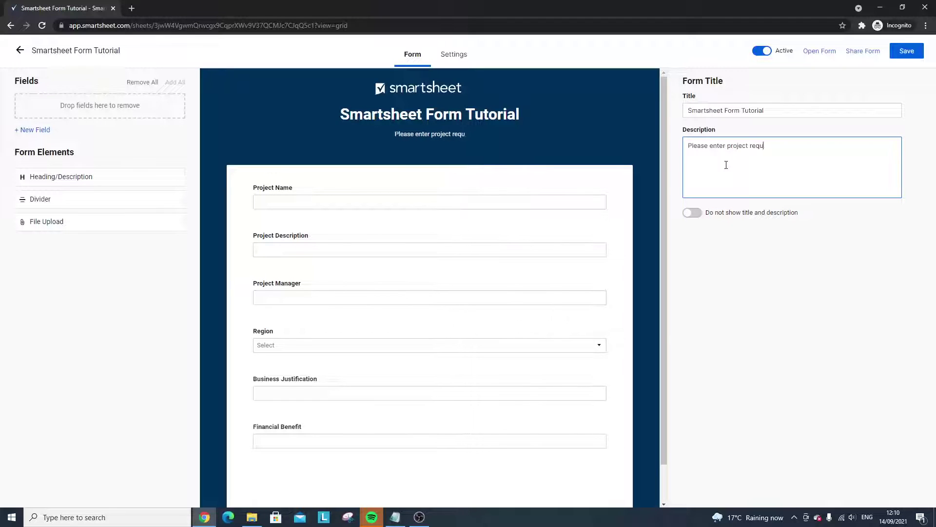
pyautogui.write('est details down')
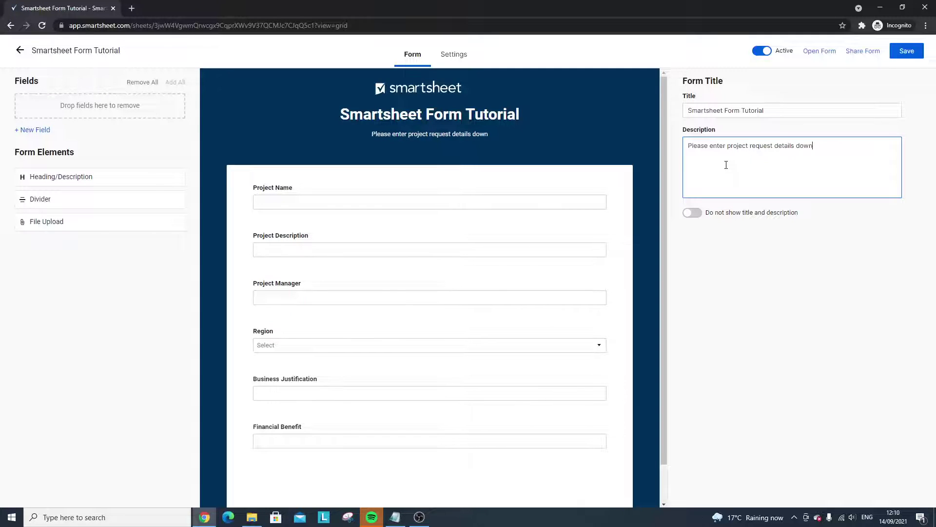
pyautogui.write(' below. If you have any issues wiu')
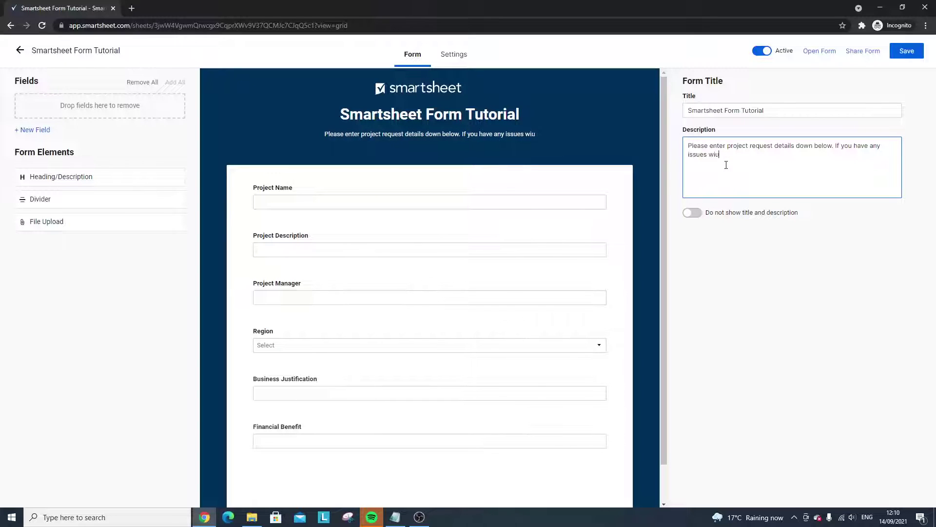
pyautogui.press('BackSpace')
pyautogui.write('th this form, suc')
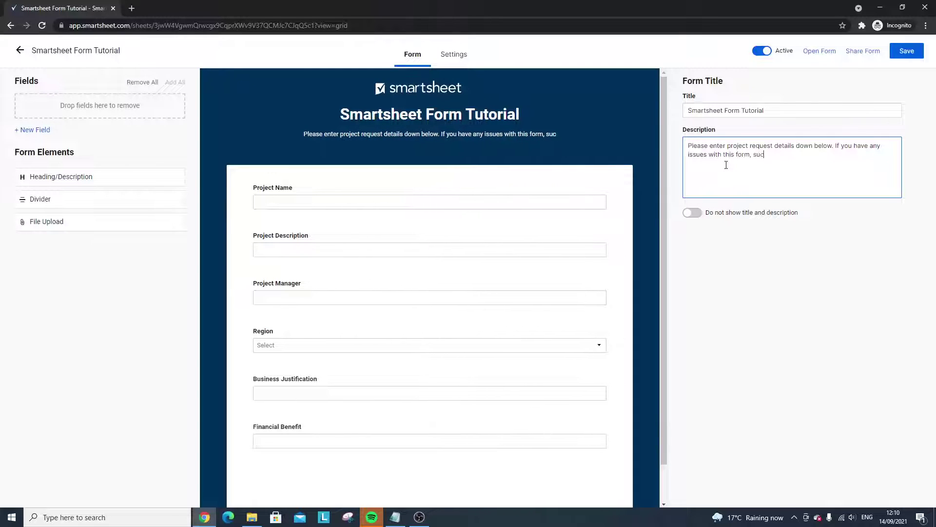
pyautogui.write('h as music playing, ')
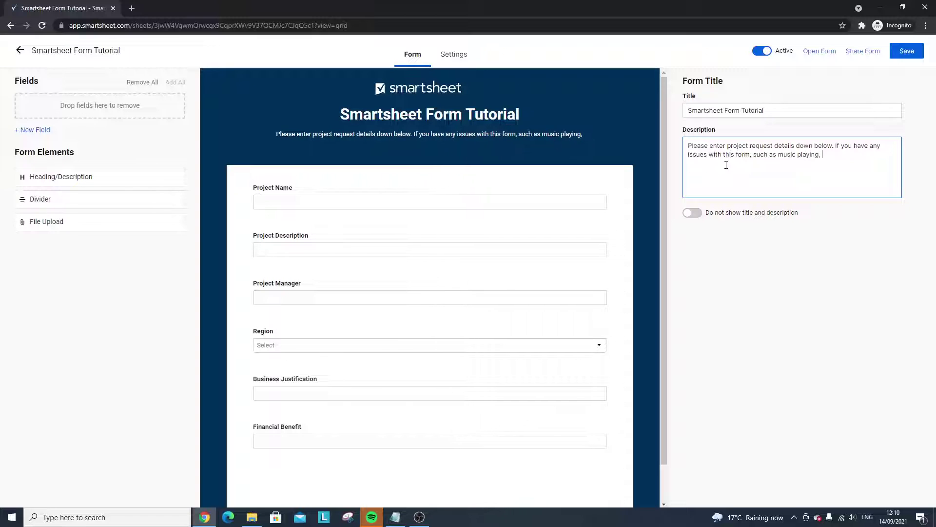
pyautogui.write('please')
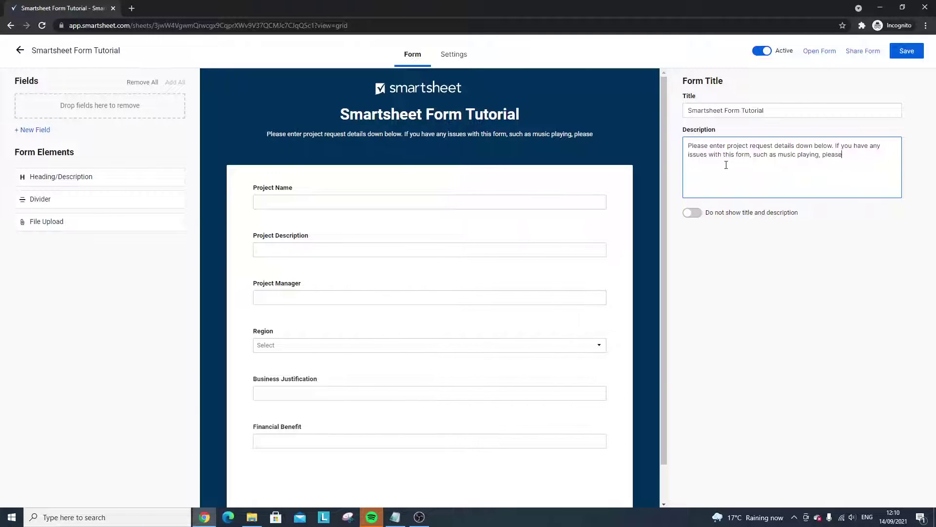
pyautogui.write(' send an email to...')
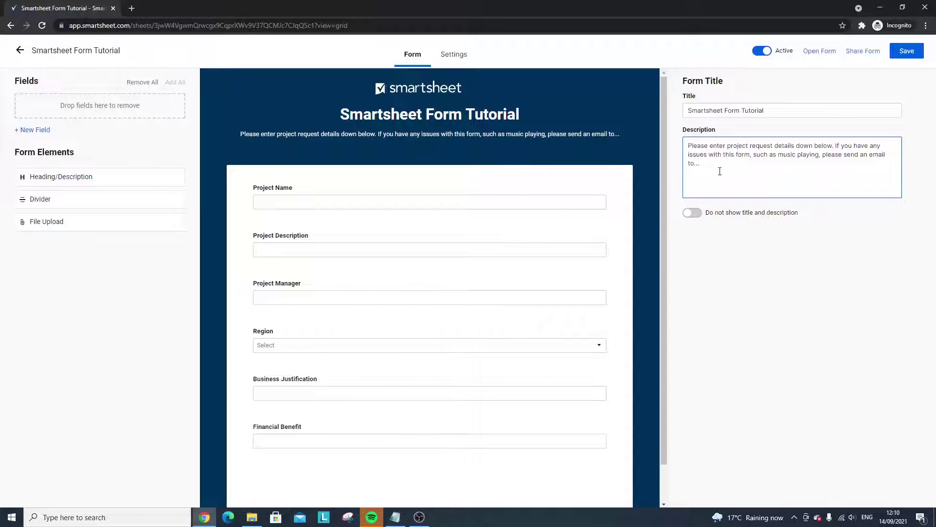
# - Try hiding the form's title and description, show them again, and clear the description text
pyautogui.click(693, 213)
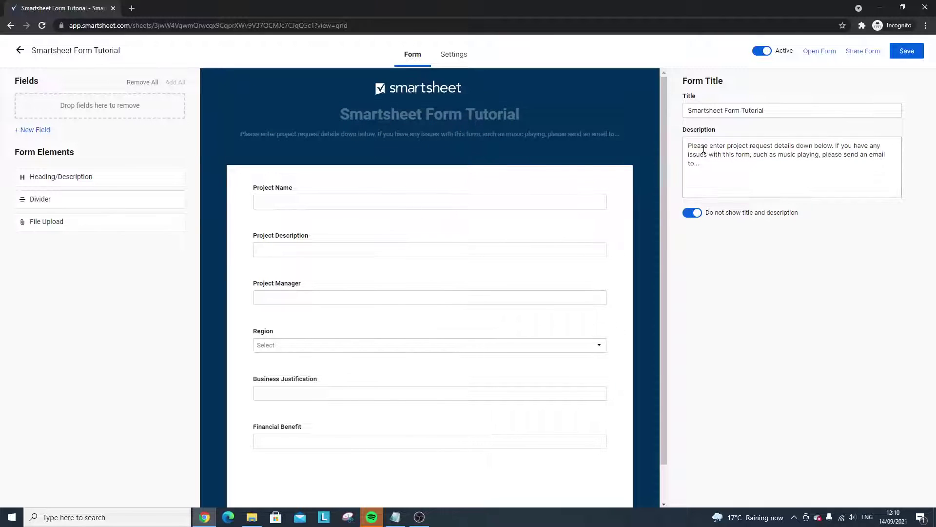
pyautogui.click(693, 213)
pyautogui.moveTo(719, 165); pyautogui.dragTo(681, 137)
pyautogui.press('BackSpace')
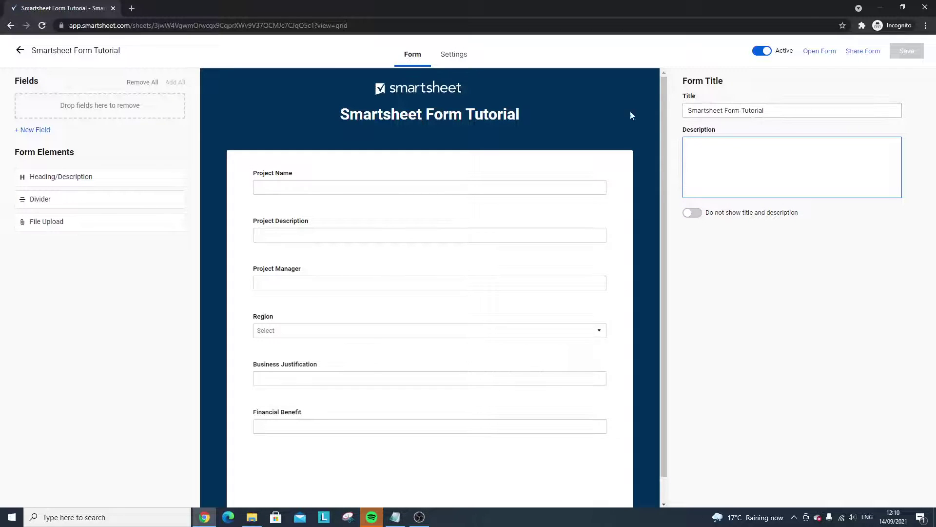
# - Try extending the form title to "Smartsheet Form Tutorial Example" and remove the added word
pyautogui.click(787, 111)
pyautogui.write('Ex')
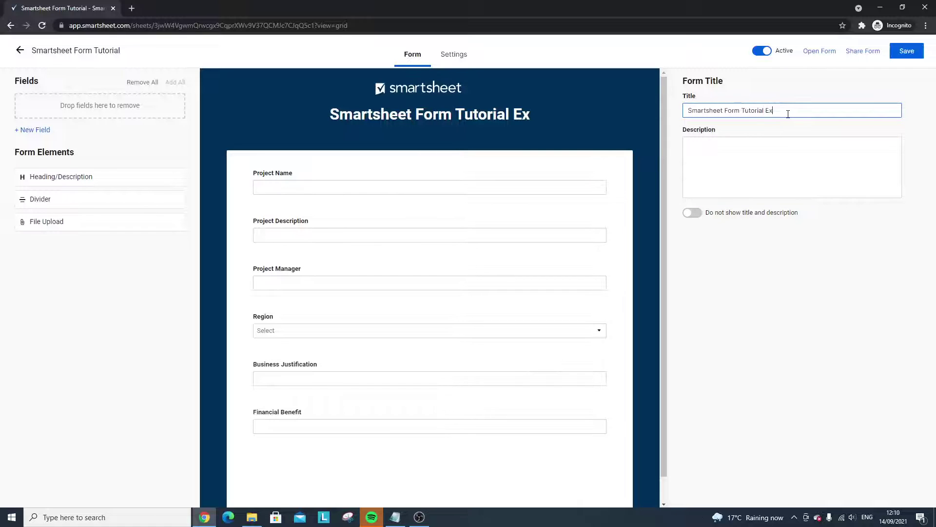
pyautogui.write('ample')
pyautogui.doubleClick(788, 111)
pyautogui.press('BackSpace')
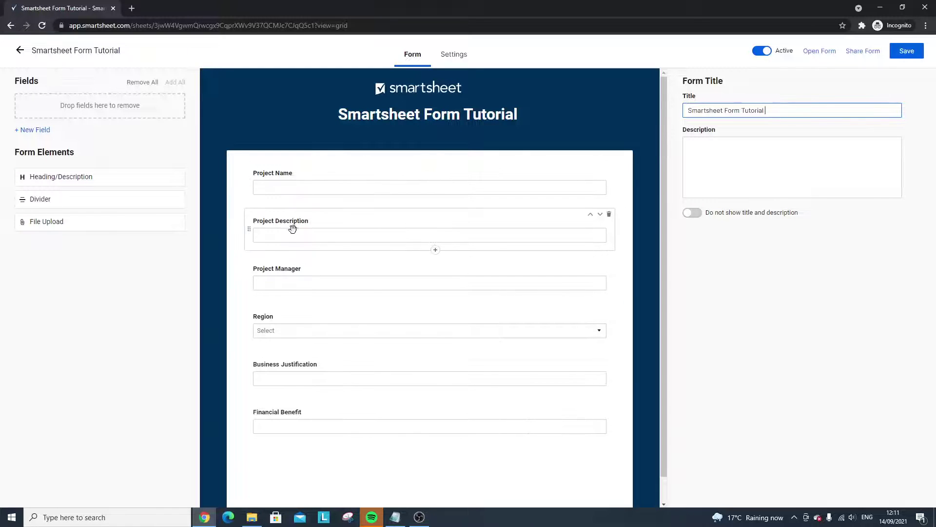
# - Try moving the Project Name field below Project Description and return it to the first position
pyautogui.click(276, 187)
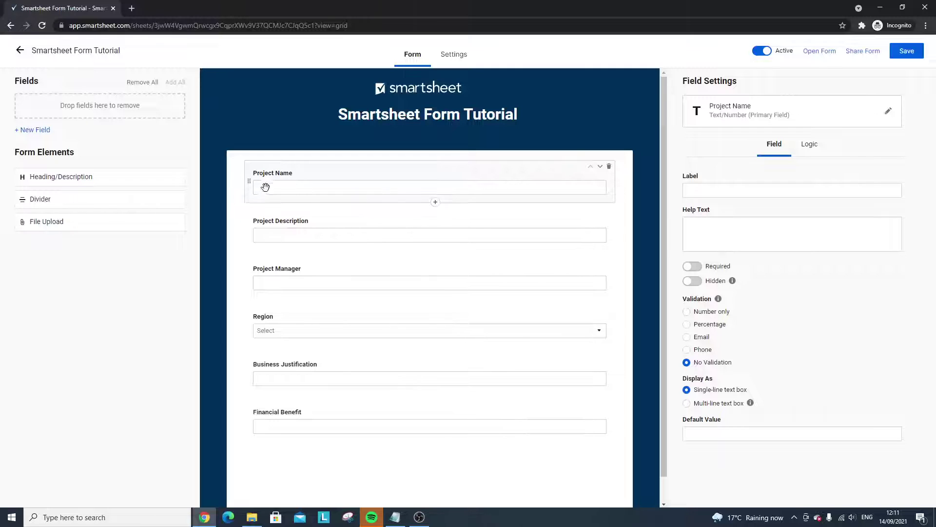
pyautogui.click(600, 166)
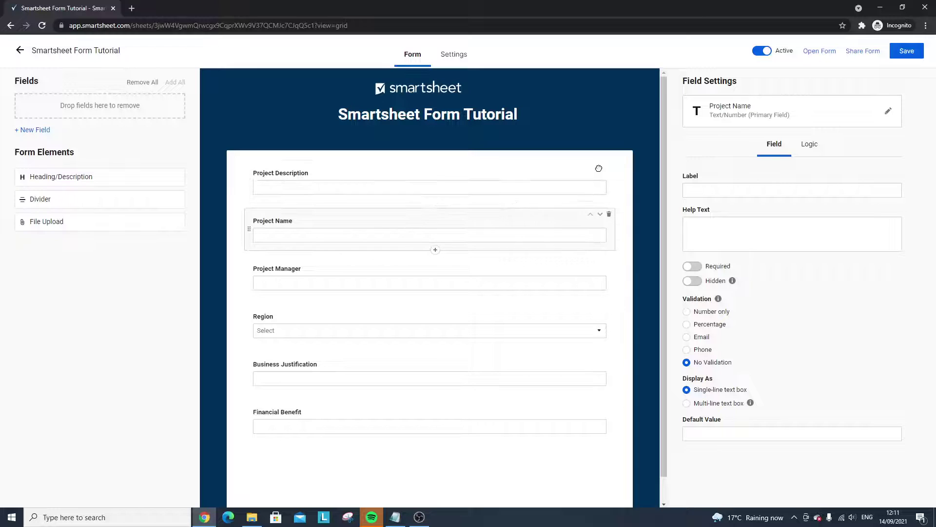
pyautogui.click(591, 214)
pyautogui.moveTo(345, 189)
pyautogui.mouseDown()
pyautogui.moveTo(353, 240)
pyautogui.moveTo(352, 186)
pyautogui.moveTo(334, 189)
pyautogui.mouseUp()
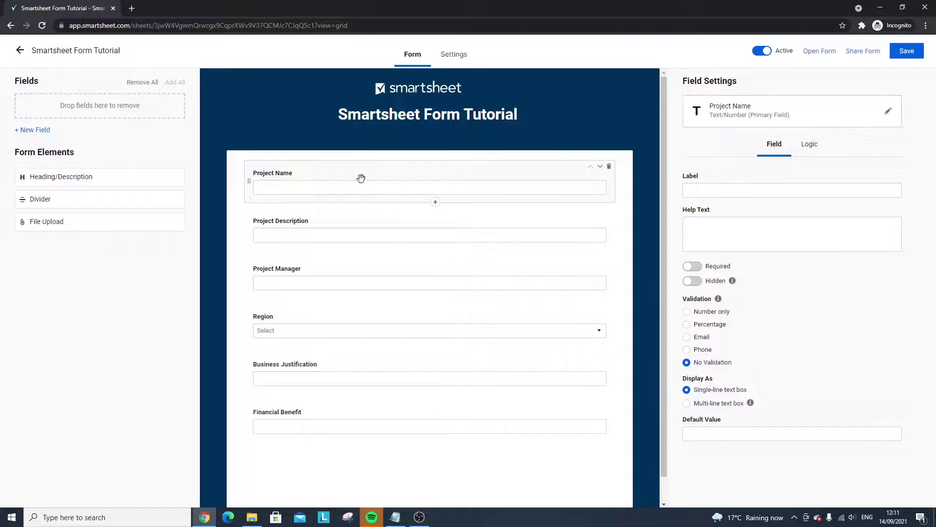
# - Review the settings of each form field from Project Description to Financial Benefit, and return to Project Name
pyautogui.click(316, 223)
pyautogui.click(314, 272)
pyautogui.click(309, 333)
pyautogui.click(307, 379)
pyautogui.click(305, 425)
pyautogui.click(310, 183)
# - Try entering a custom label for the Project Name field and clear it
pyautogui.click(711, 189)
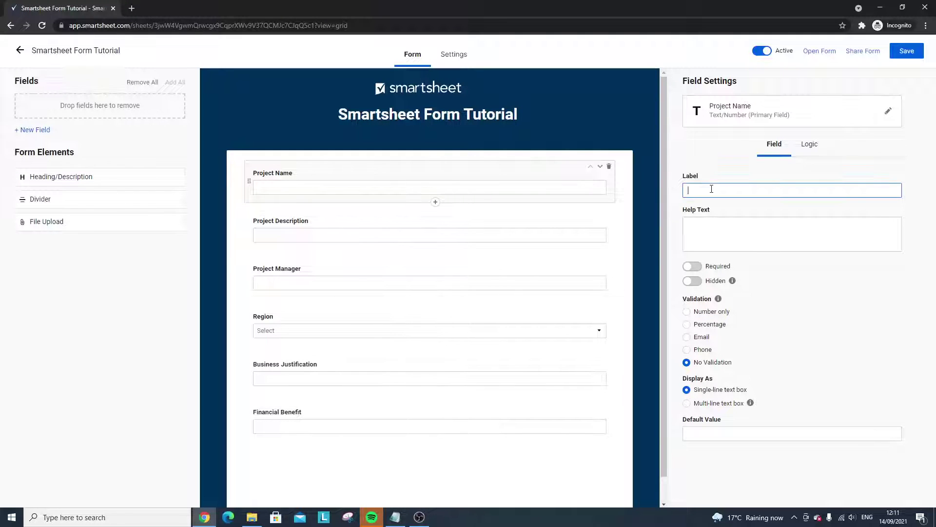
pyautogui.write('Hell')
pyautogui.press('BackSpace')
pyautogui.press('BackSpace')
# - Set Project Name's help text to "Please specify the name you personally would like the project title to be." and correct its spelling
pyautogui.click(721, 223)
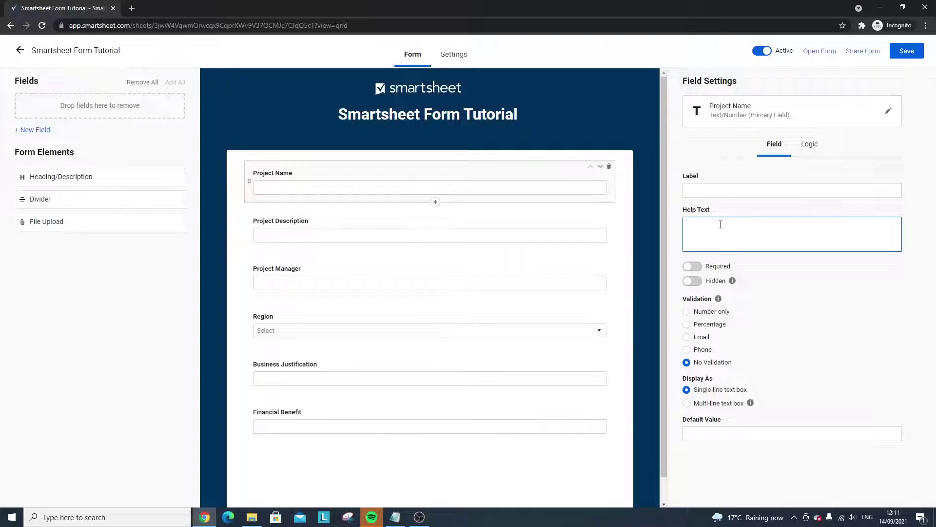
pyautogui.write('Please')
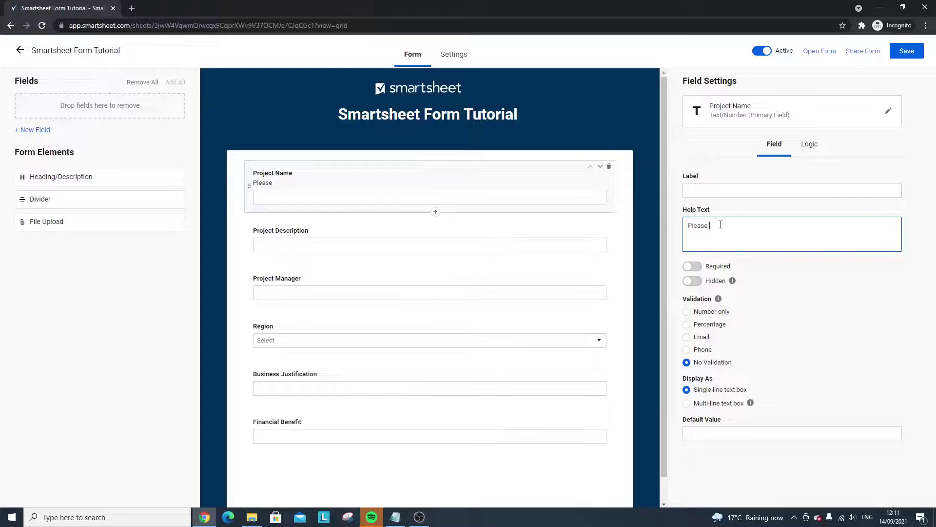
pyautogui.write(' specifiy ')
pyautogui.write('the name you w')
pyautogui.write('ersonally would like ')
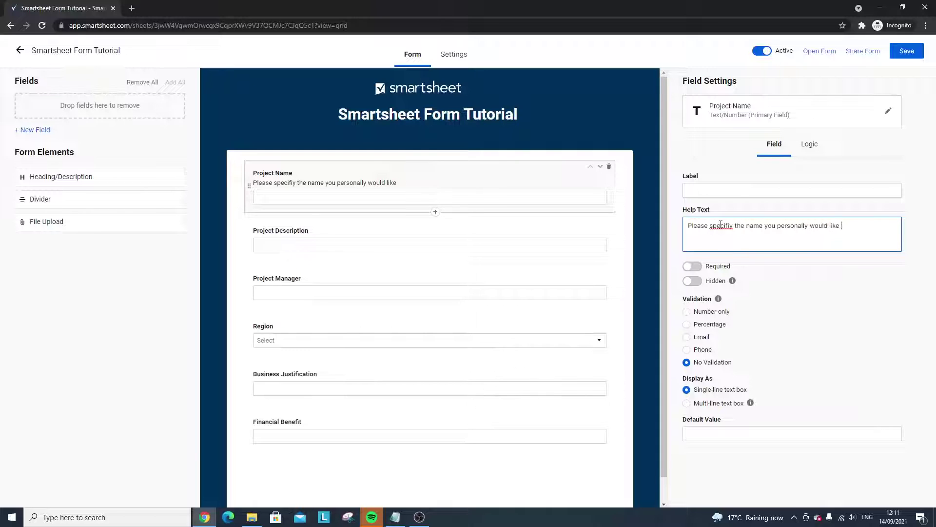
pyautogui.write('the project title to be.')
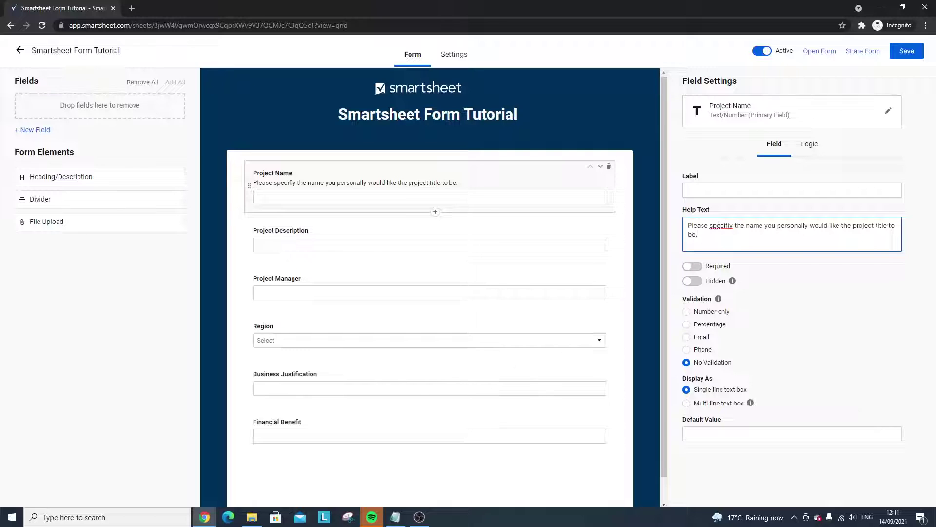
pyautogui.rightClick(721, 227)
pyautogui.click(734, 231)
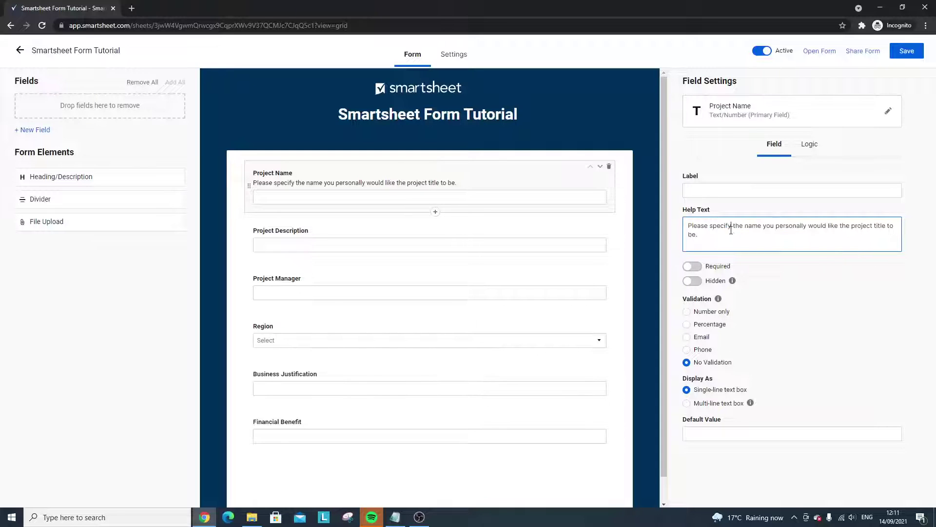
pyautogui.click(737, 235)
# - Make the Project Name and Project Manager fields required
pyautogui.click(694, 267)
pyautogui.click(694, 266)
pyautogui.click(694, 267)
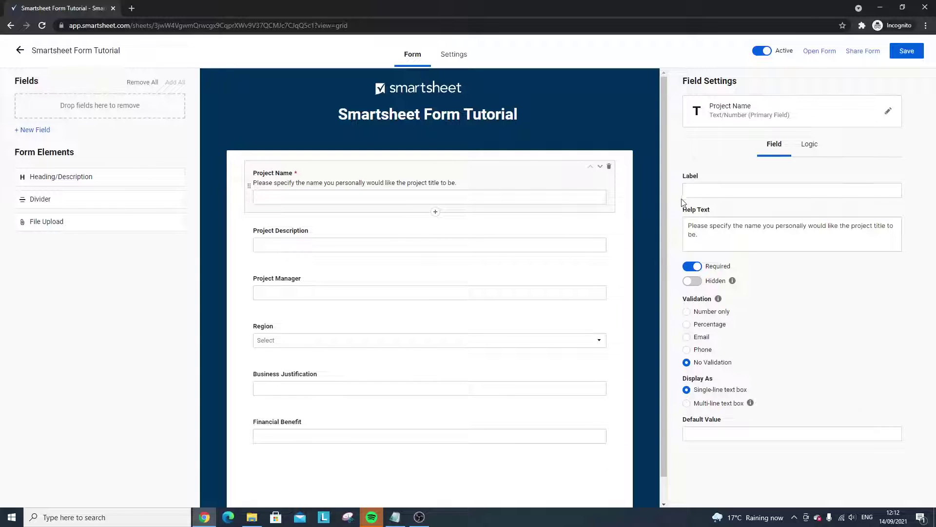
pyautogui.click(316, 291)
pyautogui.click(697, 270)
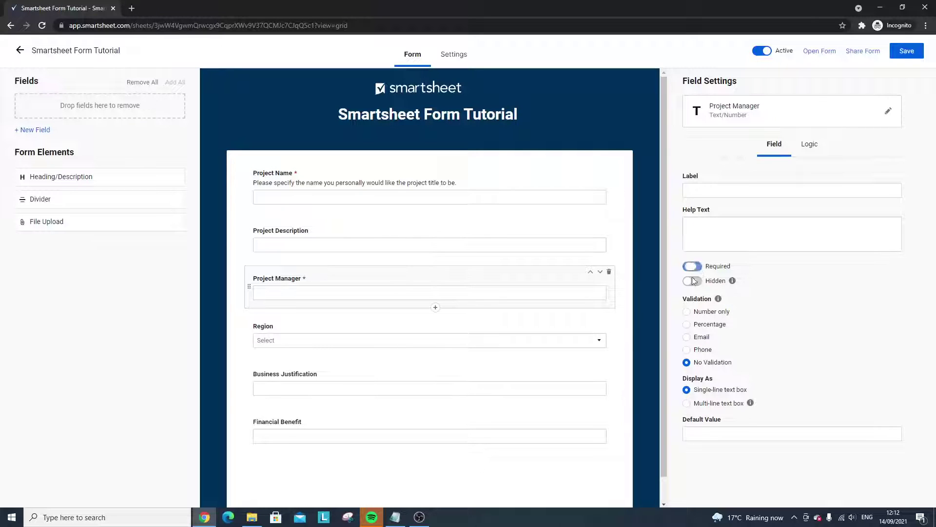
# - Make the Project Name field optional again, and test its Hidden option before turning it back off
pyautogui.click(283, 188)
pyautogui.click(692, 266)
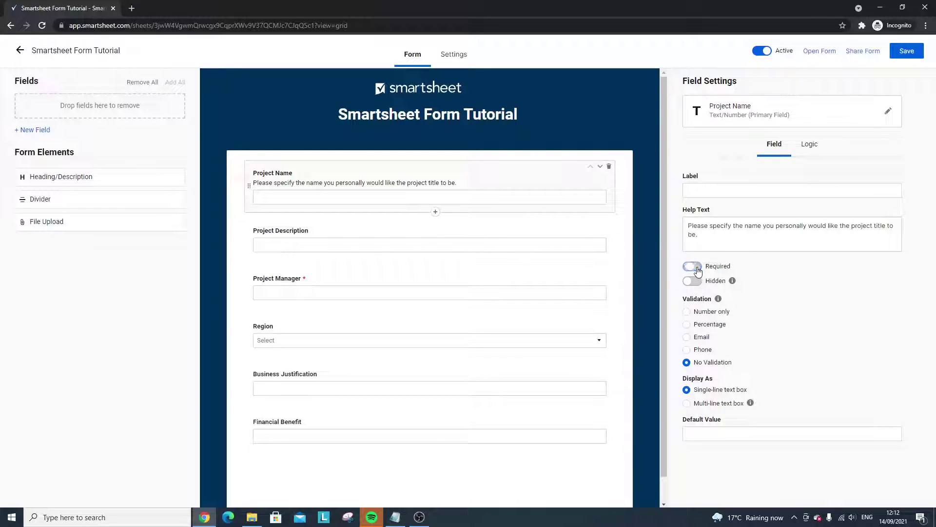
pyautogui.click(697, 281)
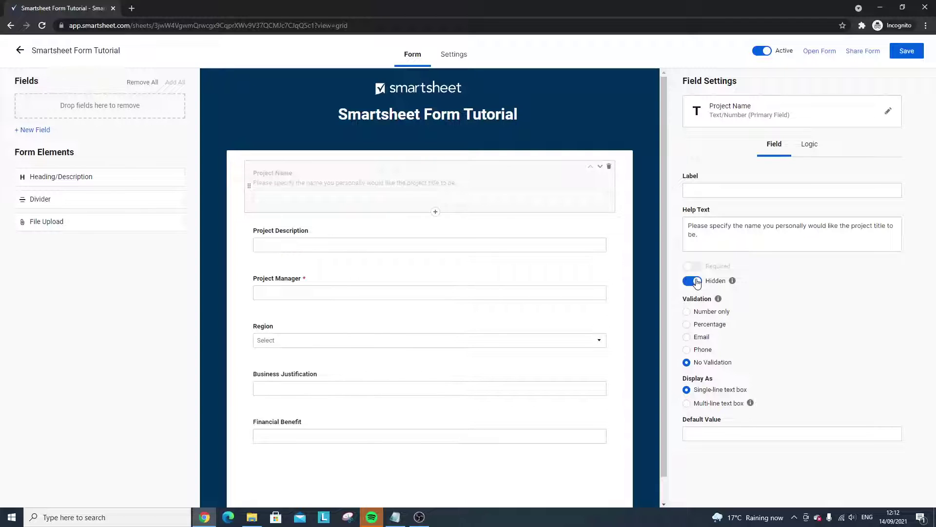
pyautogui.click(696, 281)
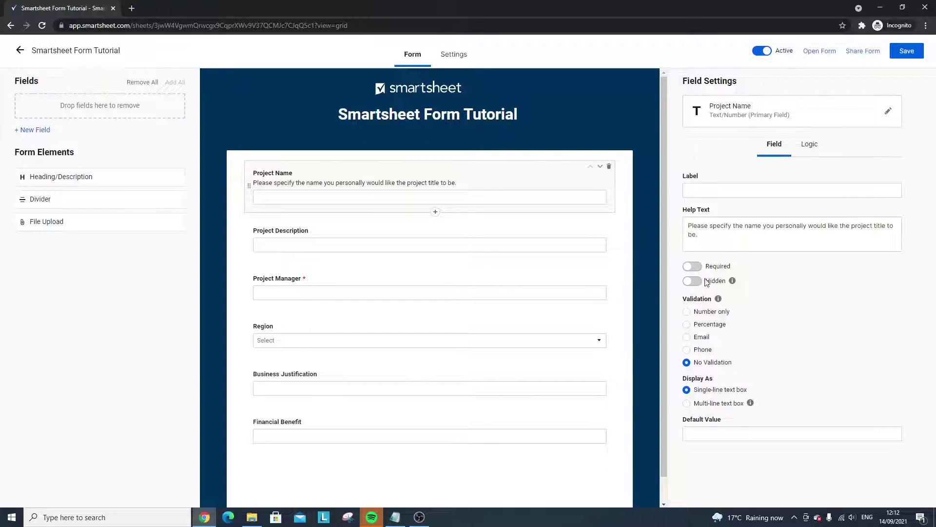
# - Try the Number only, Percentage and Email validations on the Project Name field, and restore No Validation
pyautogui.click(714, 312)
pyautogui.click(718, 326)
pyautogui.click(718, 313)
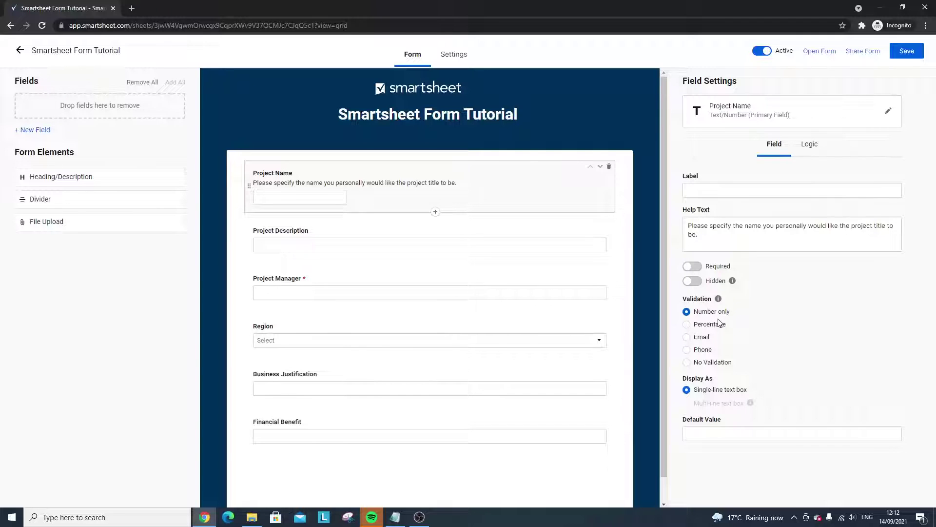
pyautogui.click(720, 328)
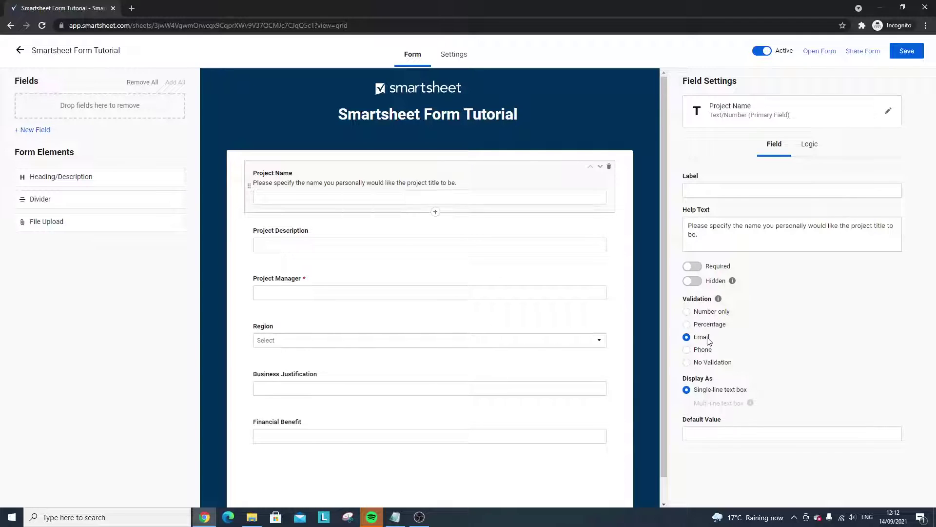
pyautogui.click(707, 314)
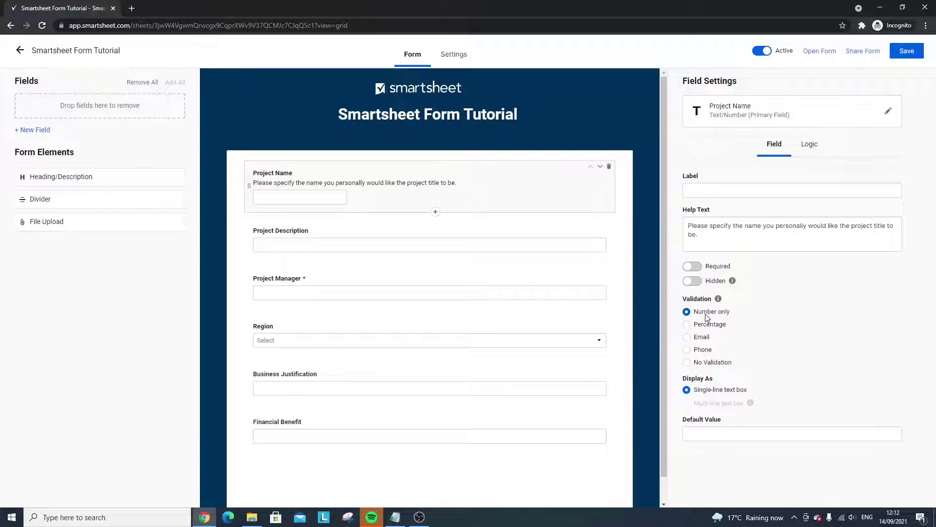
pyautogui.click(711, 363)
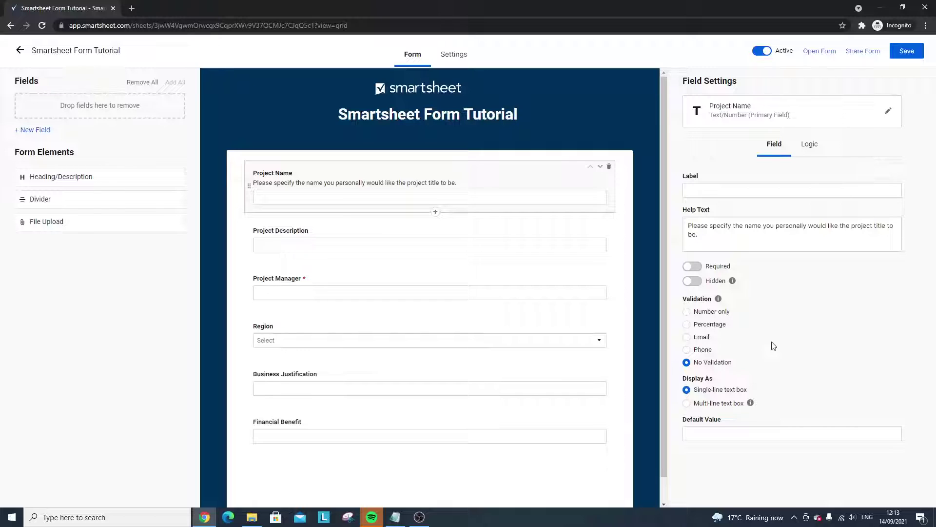
# - Try displaying the Project Name field as a multi-line text box, and restore the single-line text box
pyautogui.moveTo(745, 406)
pyautogui.click(732, 405)
pyautogui.click(718, 420)
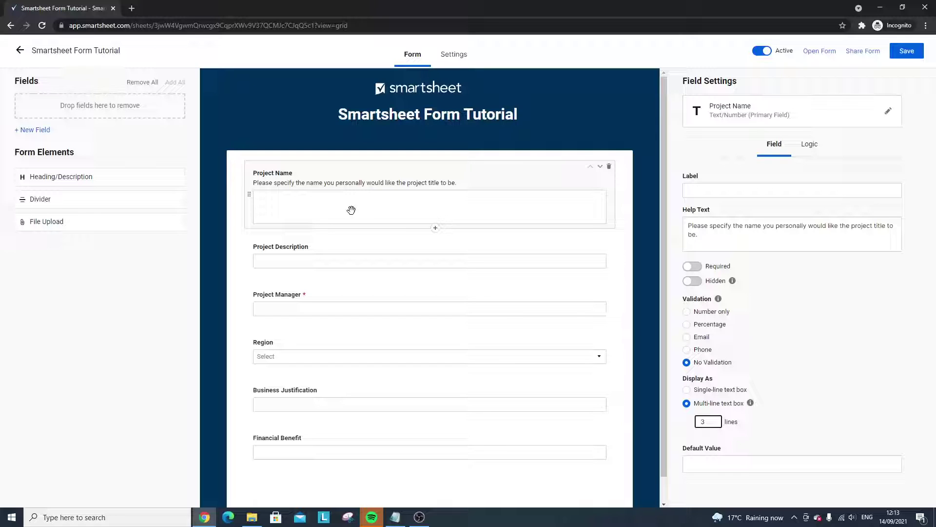
pyautogui.click(701, 391)
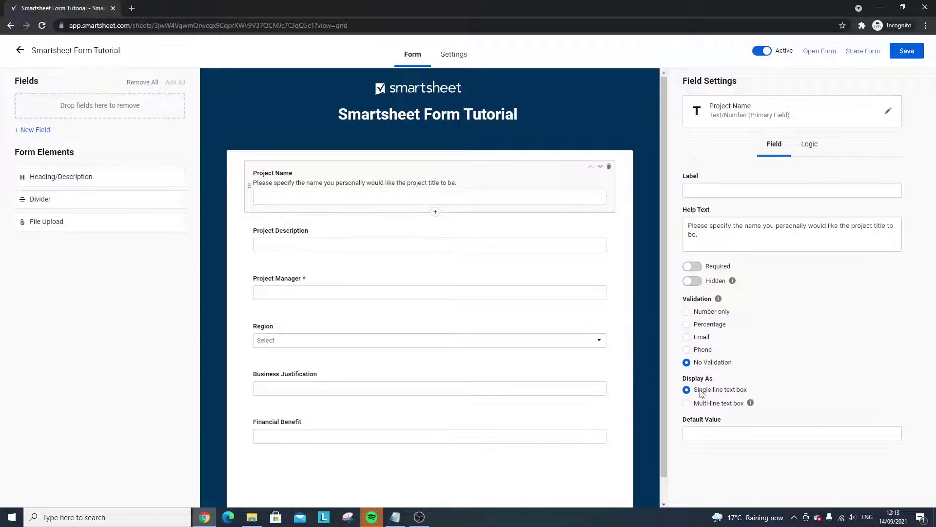
# - Start a conditional logic rule on the Project Name field, cancel it, and return to the field's settings
pyautogui.click(803, 145)
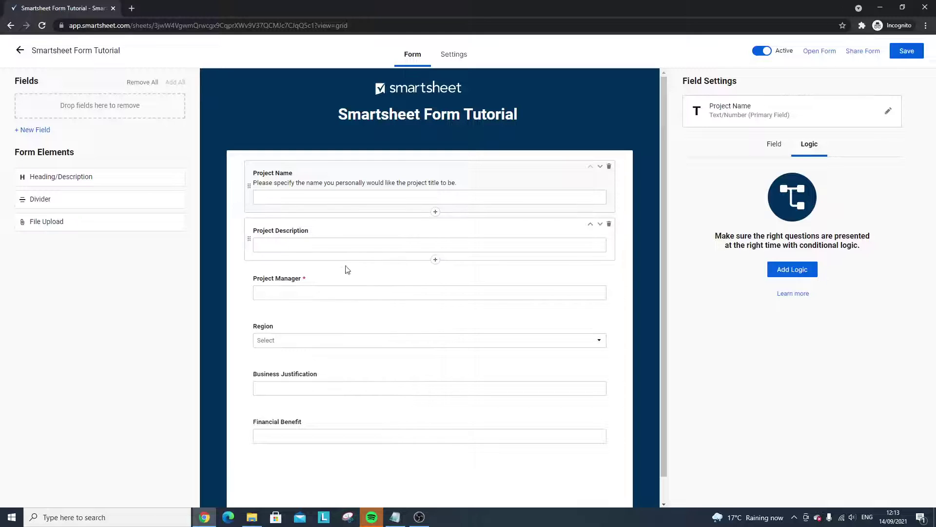
pyautogui.click(802, 268)
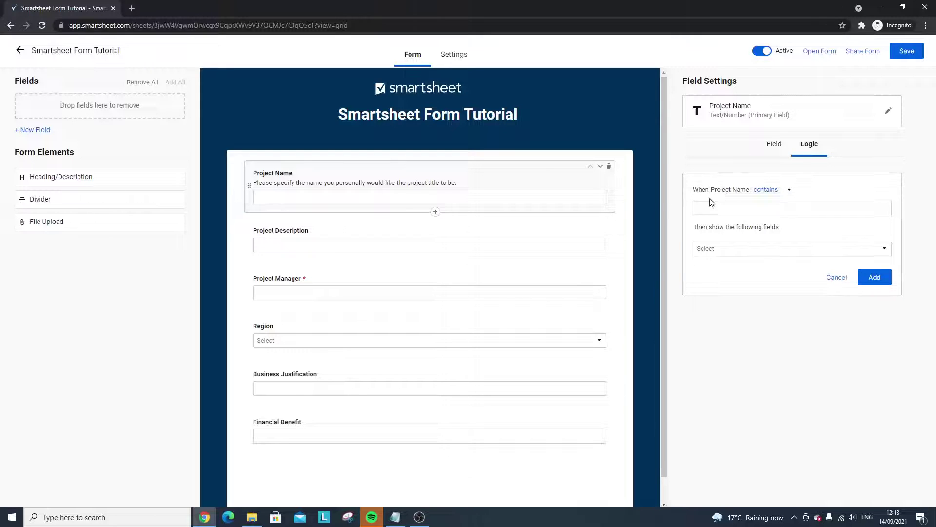
pyautogui.click(740, 207)
pyautogui.click(762, 196)
pyautogui.click(770, 201)
pyautogui.click(747, 205)
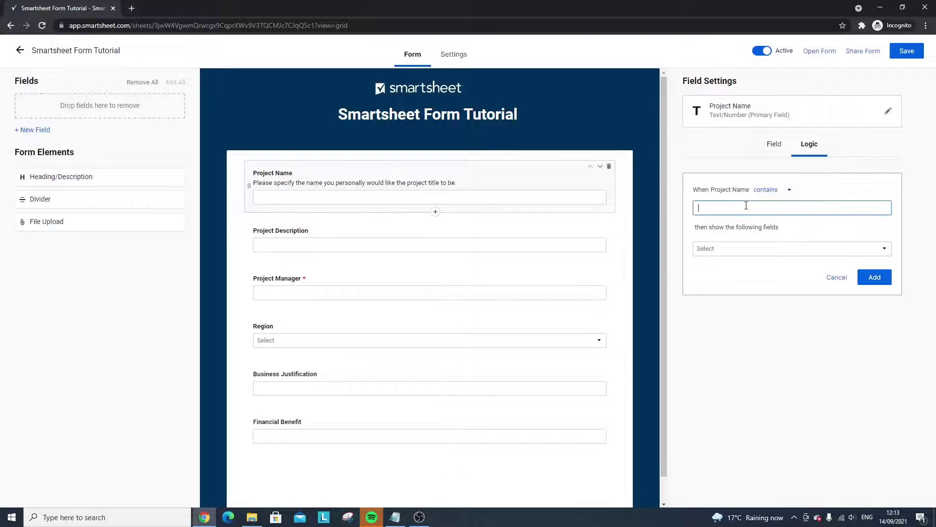
pyautogui.click(755, 247)
pyautogui.click(754, 247)
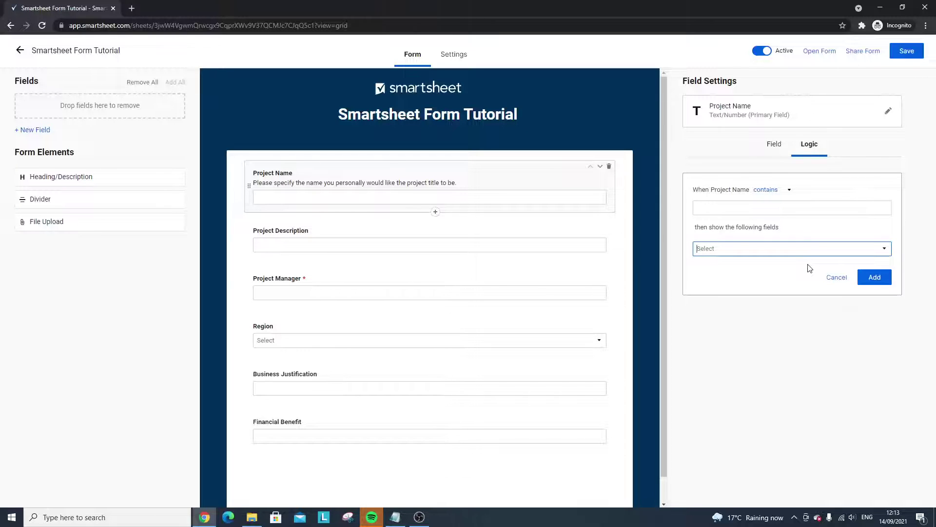
pyautogui.click(837, 277)
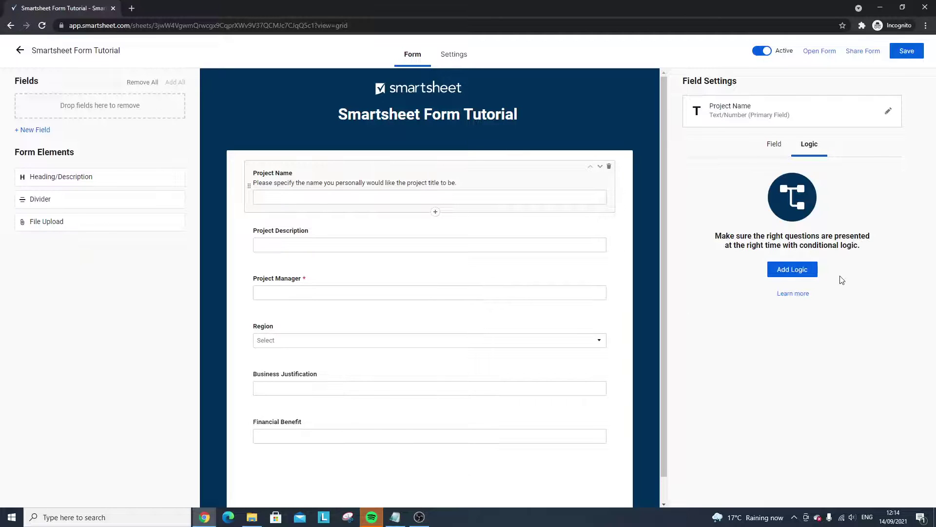
pyautogui.click(775, 144)
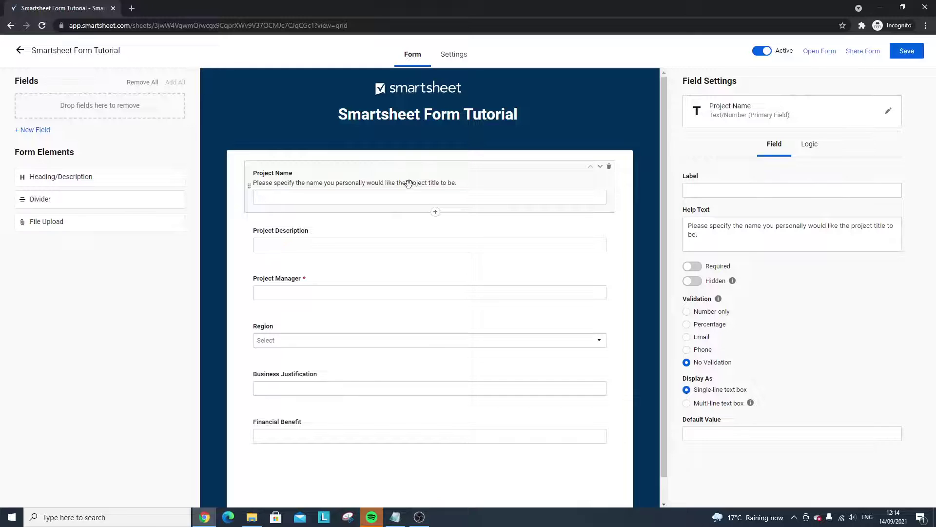
# - Switch the form's active status off and back on, and look at the email options for sharing the form
pyautogui.scroll(-1, 460, 148)
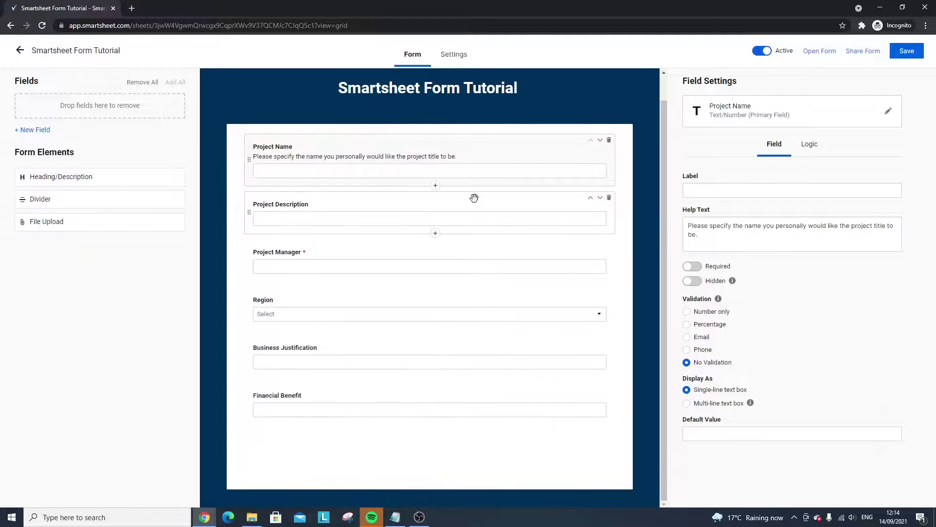
pyautogui.scroll(1, 474, 198)
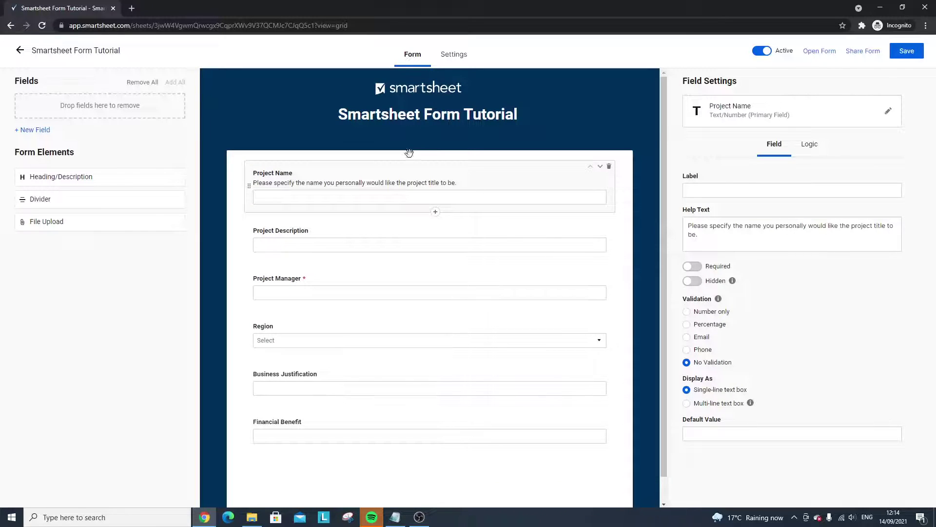
pyautogui.click(761, 52)
pyautogui.click(762, 52)
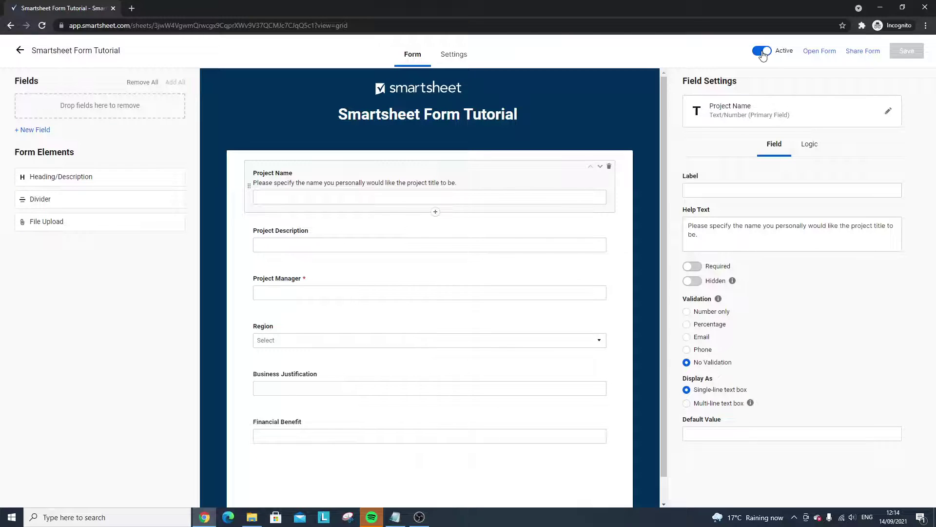
pyautogui.click(857, 56)
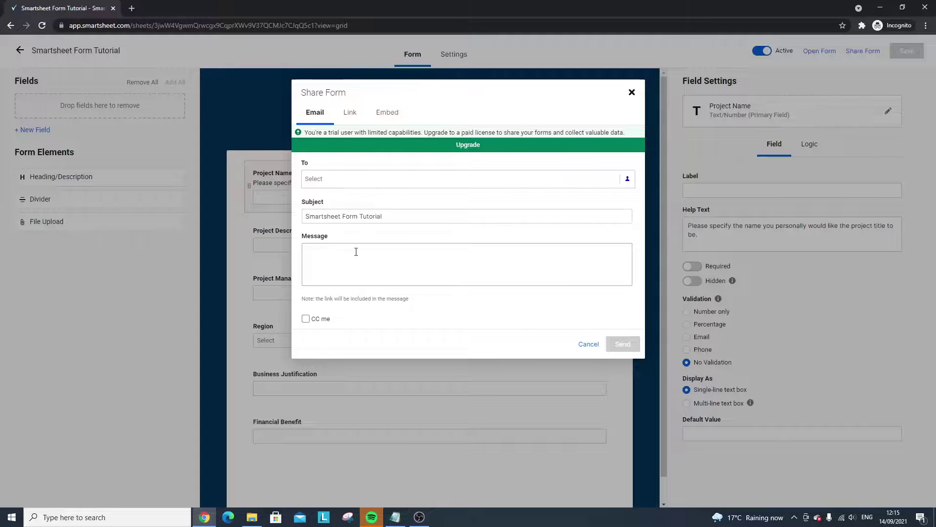
pyautogui.click(632, 92)
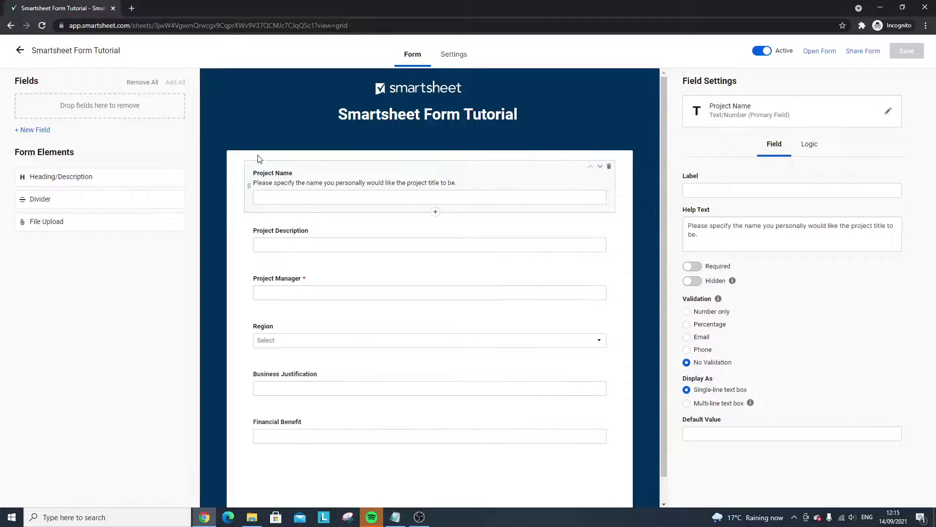
# - Try adding a heading element below the Financial Benefit field, and remove it again
pyautogui.scroll(-1, 253, 158)
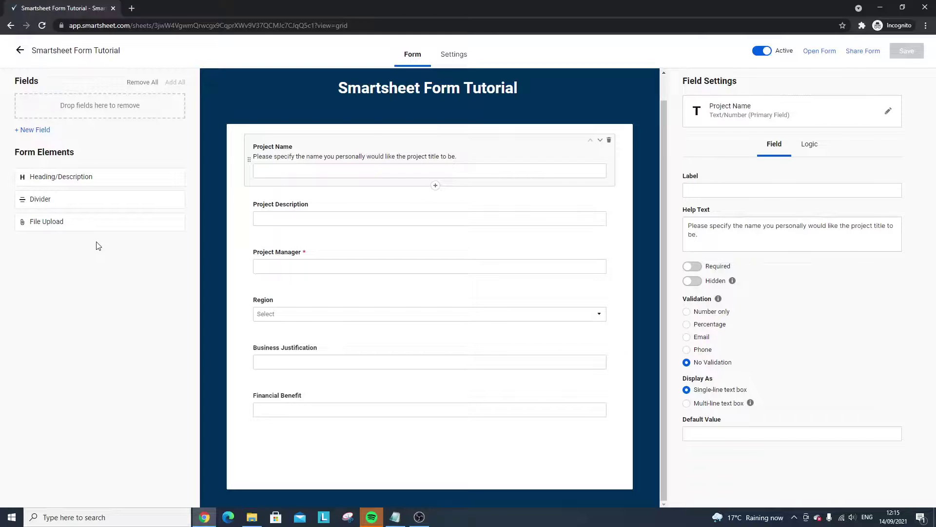
pyautogui.moveTo(74, 181); pyautogui.dragTo(353, 445)
pyautogui.click(61, 179)
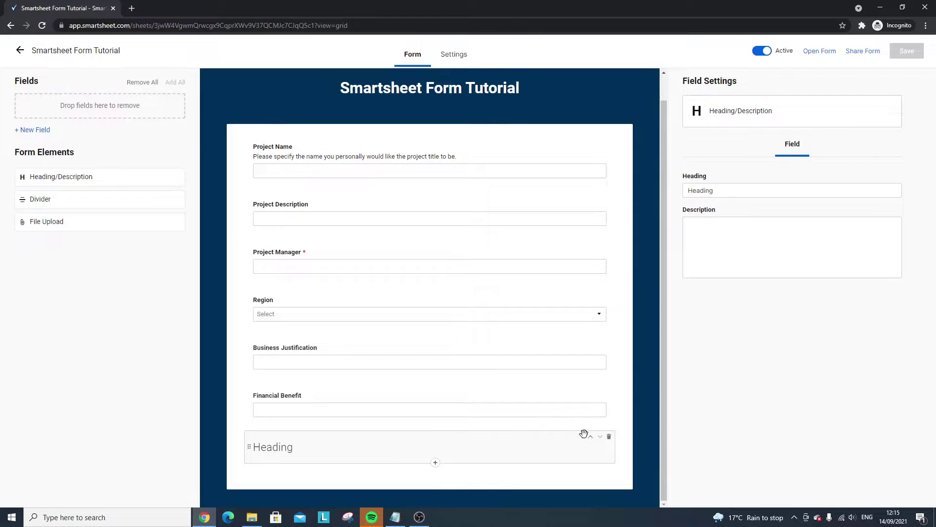
pyautogui.click(609, 437)
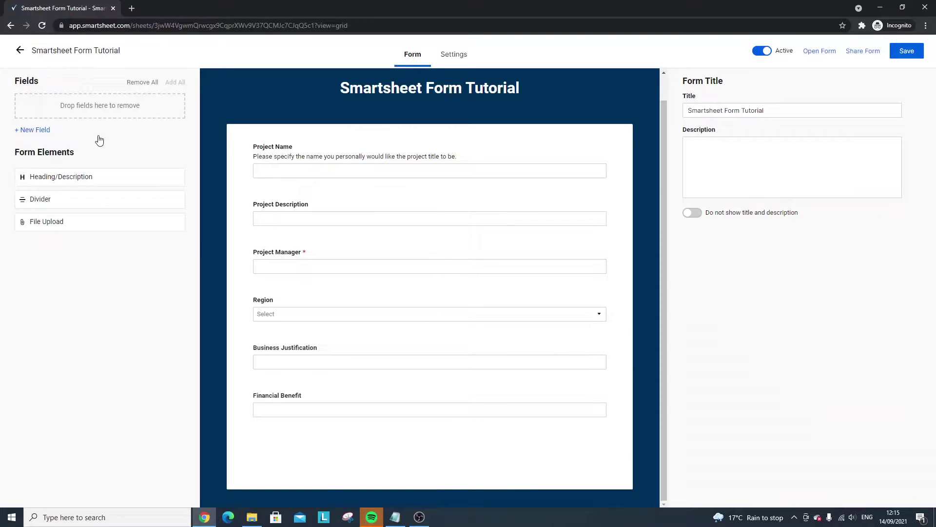
# - Create a new Date field named "Target Date For Project Start" and restrict it to dates only
pyautogui.click(34, 130)
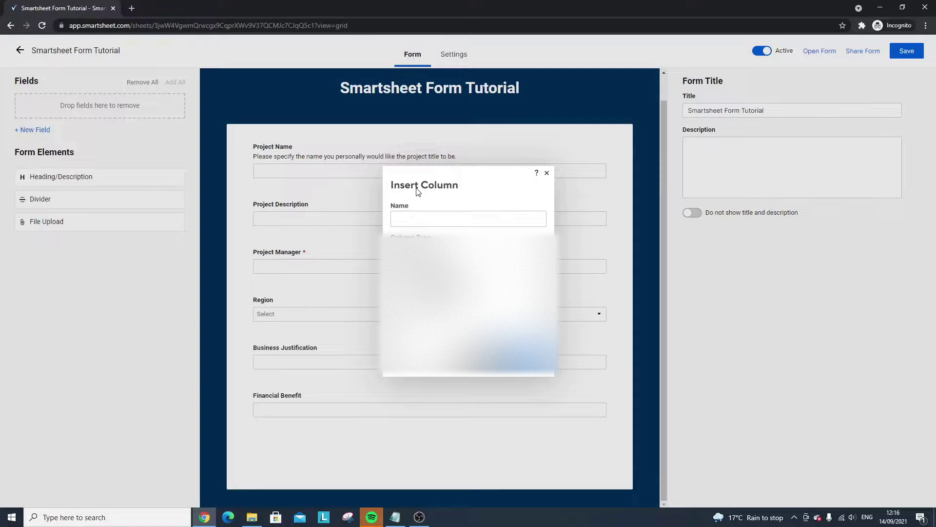
pyautogui.click(420, 218)
pyautogui.write('Target Date')
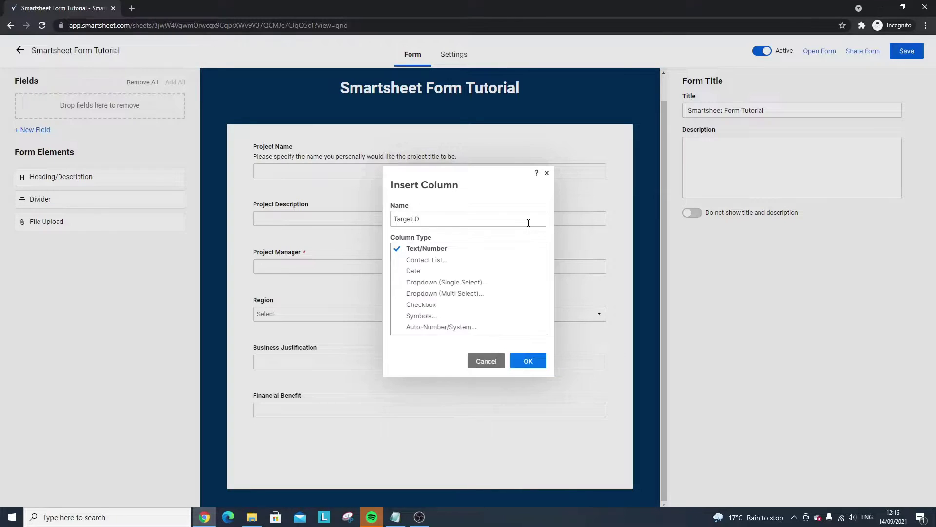
pyautogui.click(451, 271)
pyautogui.click(434, 342)
pyautogui.click(453, 221)
pyautogui.write('For Project ')
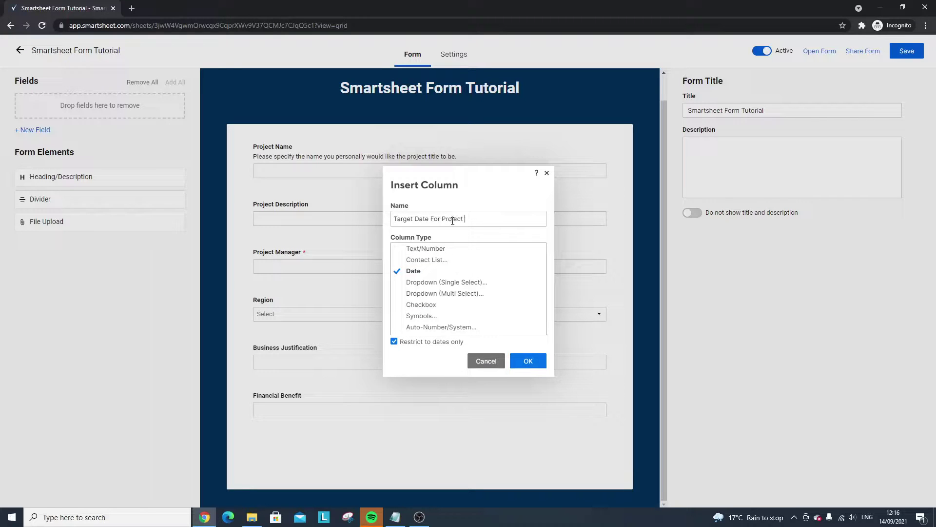
pyautogui.write('Start')
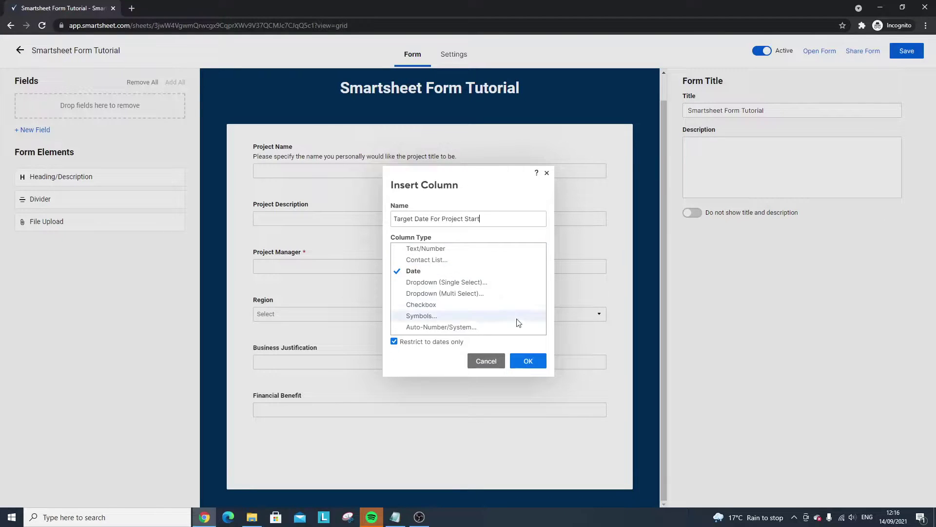
pyautogui.click(528, 361)
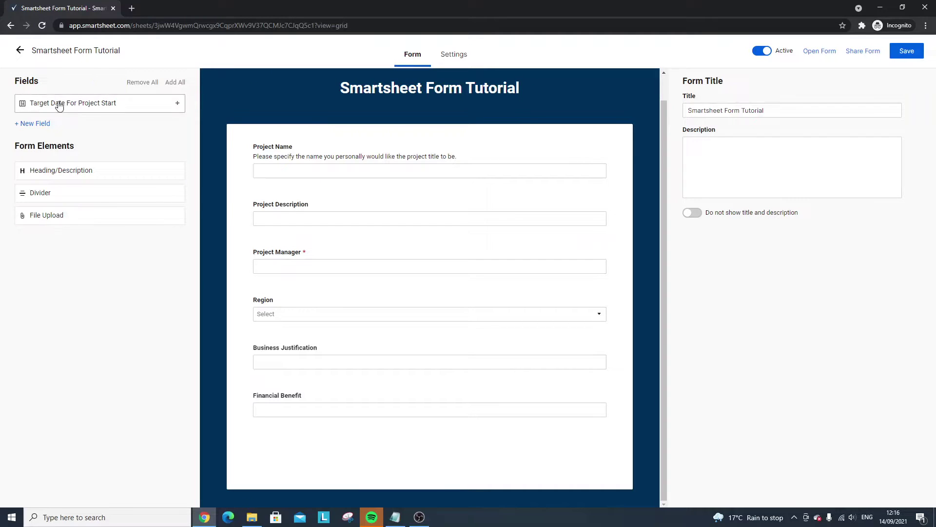
# - Add the Target Date For Project Start field to the form below Financial Benefit and make it required
pyautogui.moveTo(65, 110); pyautogui.dragTo(364, 453)
pyautogui.click(695, 267)
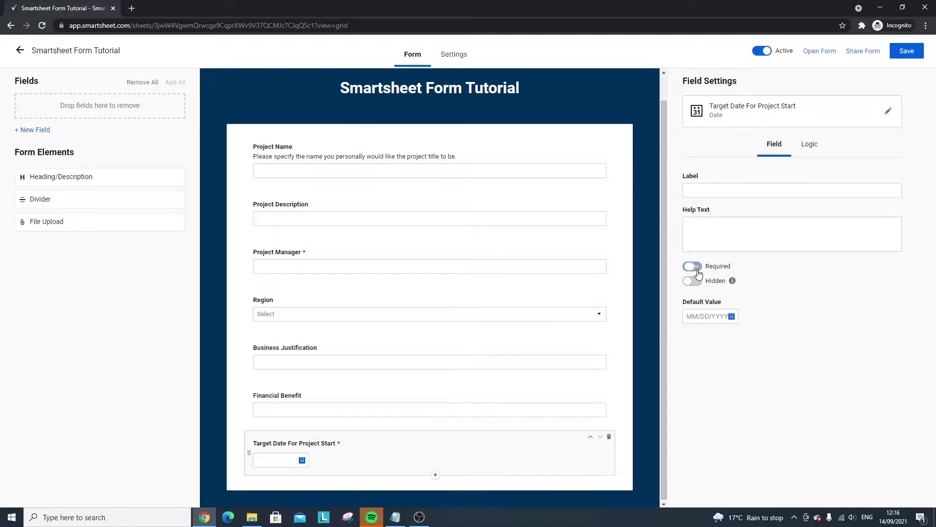
pyautogui.click(309, 359)
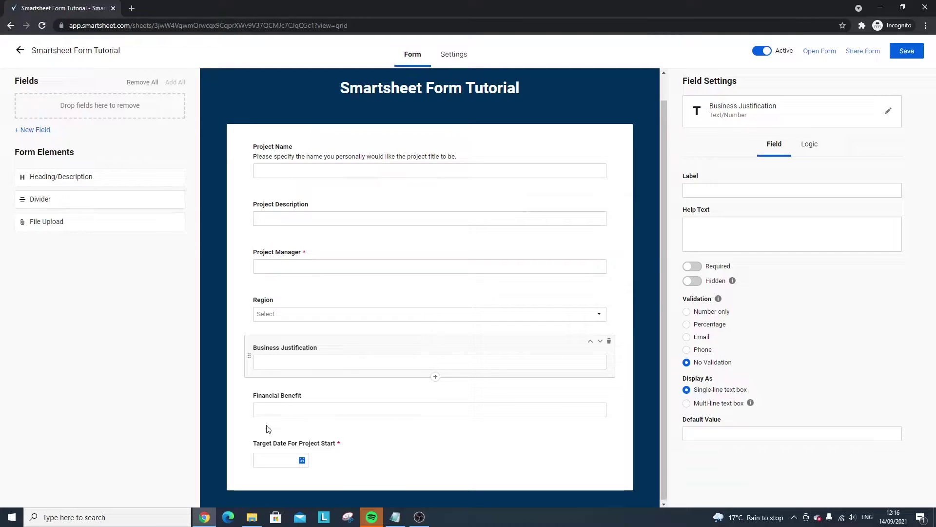
# - Insert a heading above the Project Name field and title it "Project Information"
pyautogui.moveTo(102, 177); pyautogui.dragTo(323, 182)
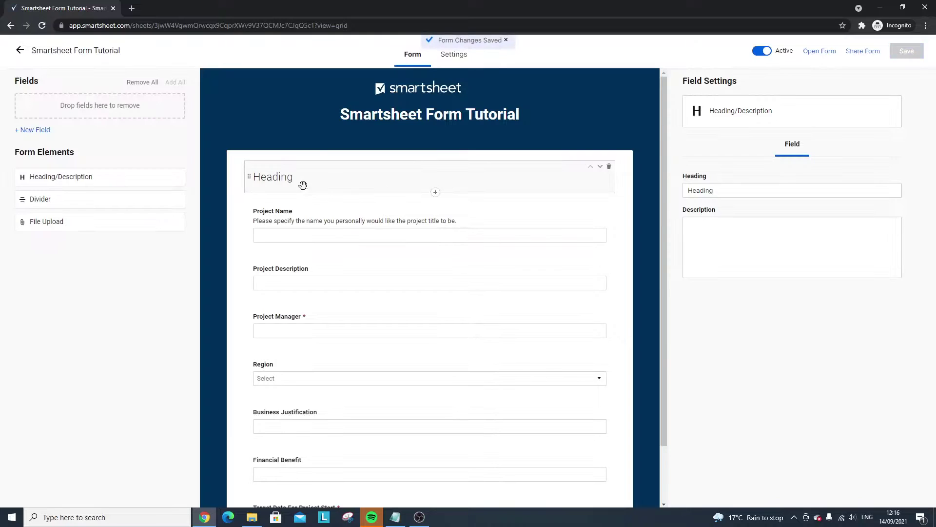
pyautogui.click(727, 195)
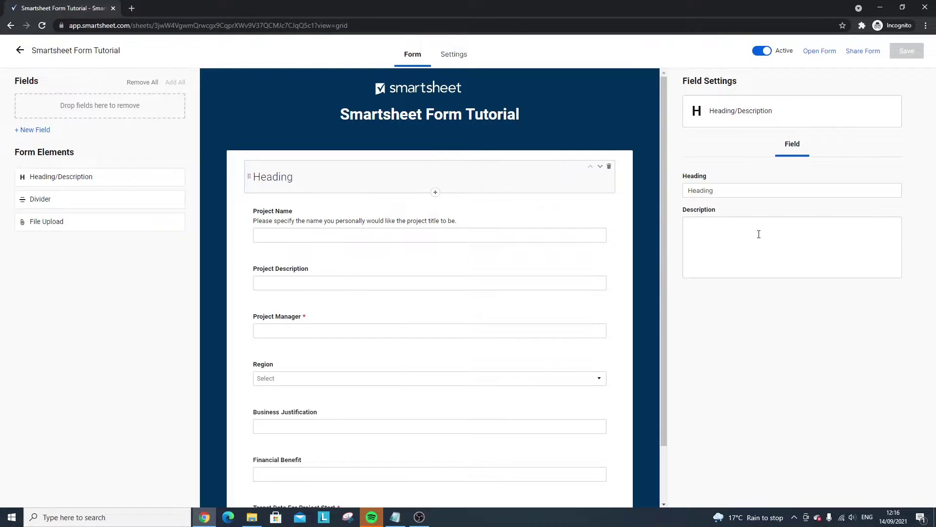
pyautogui.doubleClick(727, 195)
pyautogui.write('Project Informatim')
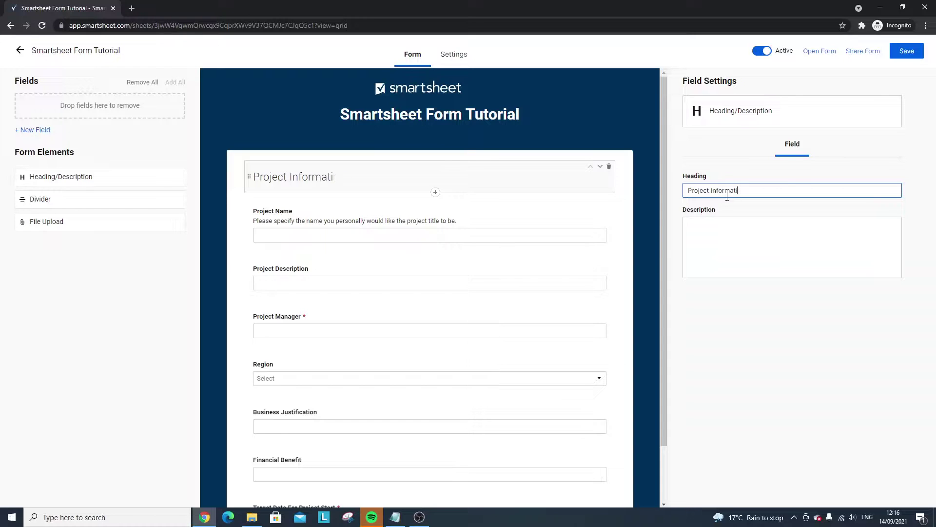
# - Insert a heading between Project Description and Project Manager and title it "Personnel Information"
pyautogui.moveTo(115, 177); pyautogui.dragTo(305, 315)
pyautogui.doubleClick(701, 190)
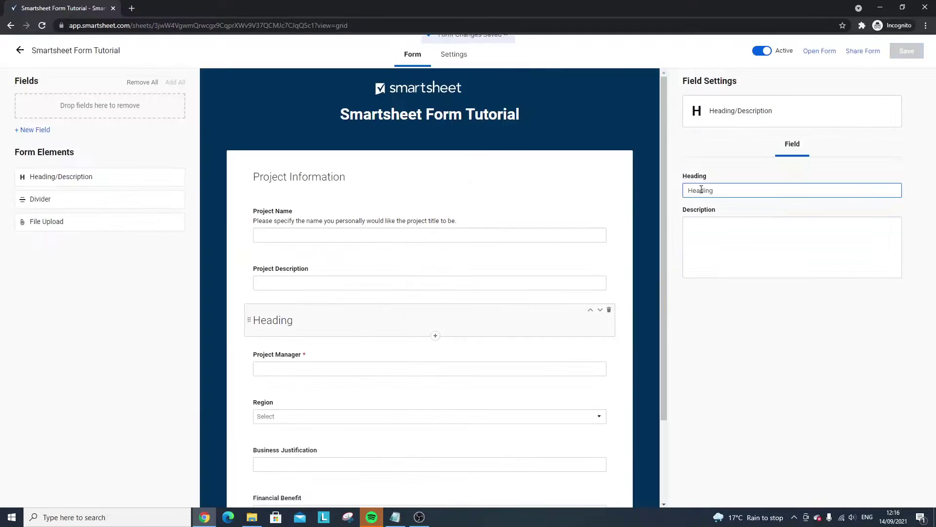
pyautogui.write('Personell ')
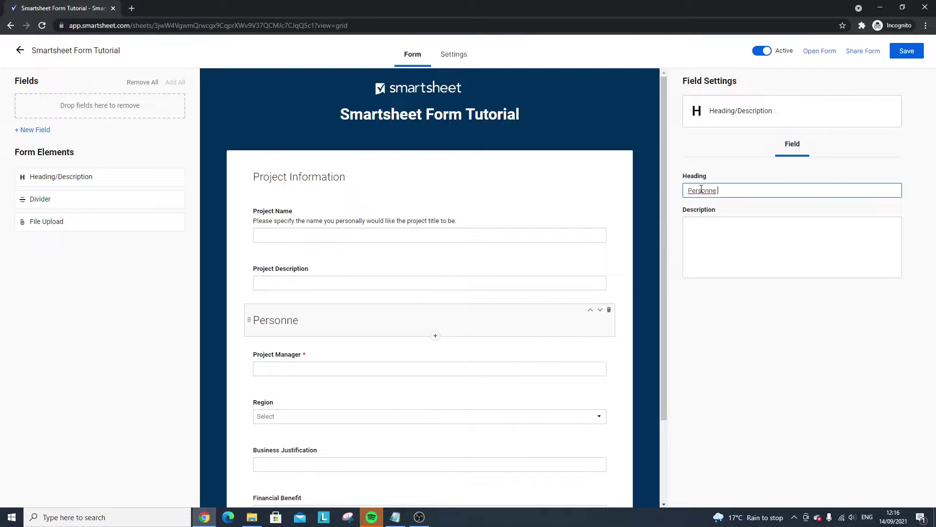
pyautogui.write('Information')
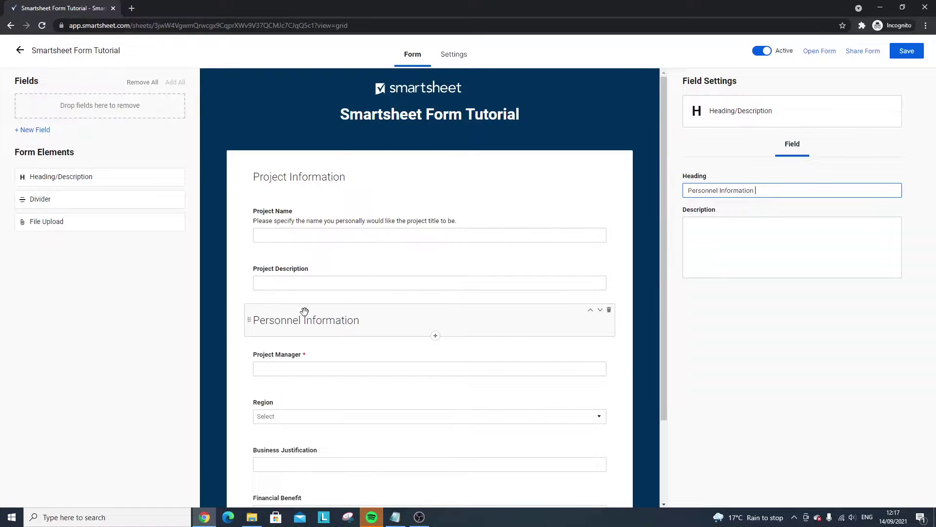
pyautogui.click(722, 203)
pyautogui.click(718, 192)
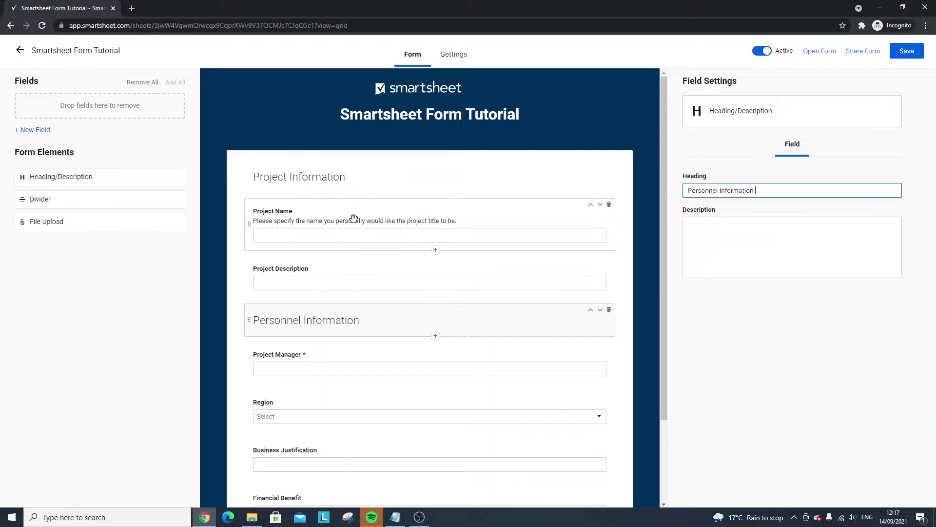
# - Insert dividers directly below the Project Information and Personnel Information headings
pyautogui.moveTo(90, 179); pyautogui.dragTo(334, 188)
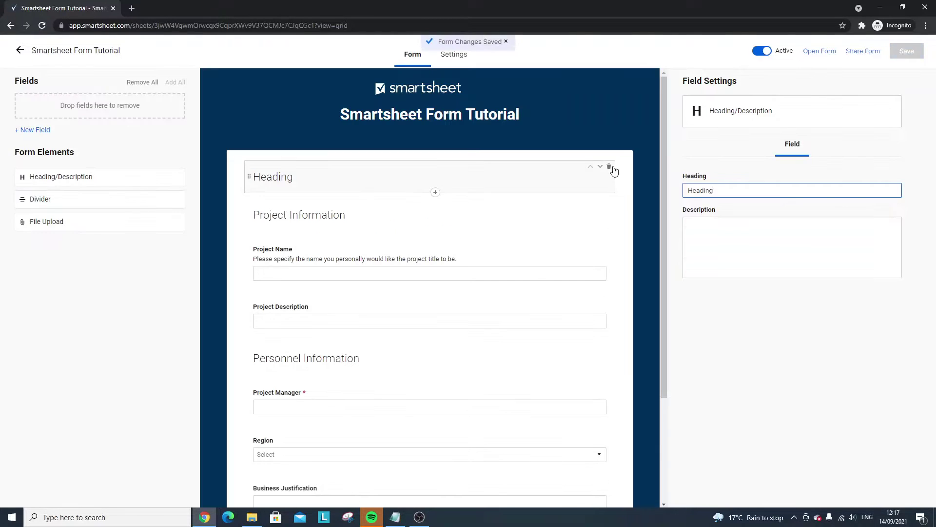
pyautogui.click(610, 167)
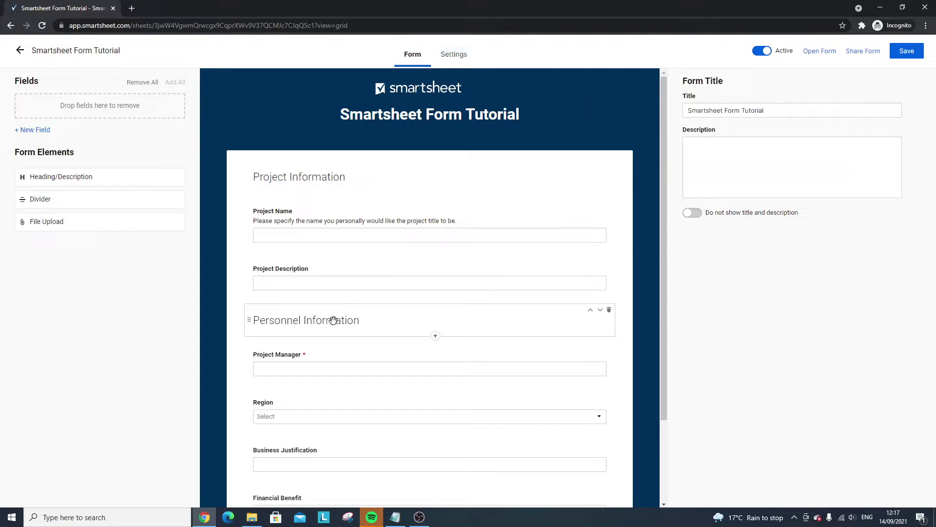
pyautogui.moveTo(89, 203); pyautogui.dragTo(347, 220)
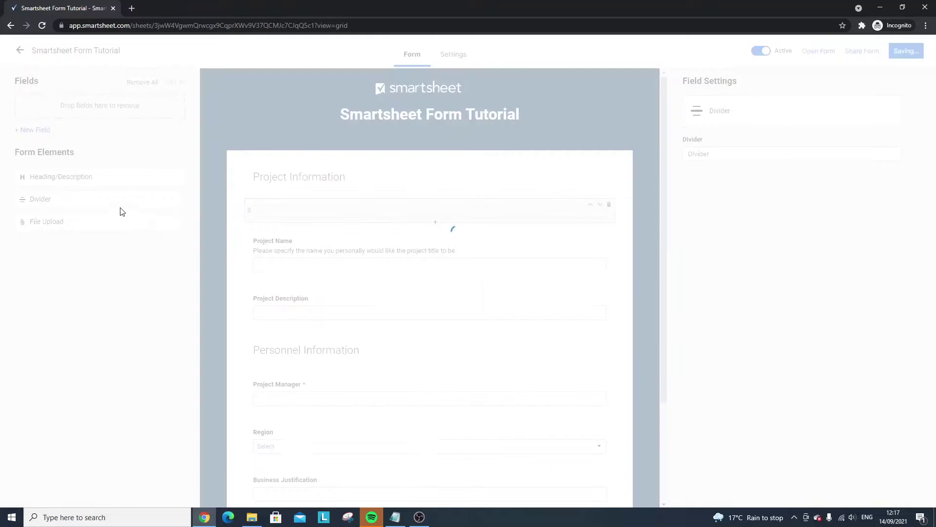
pyautogui.moveTo(102, 202); pyautogui.dragTo(215, 219)
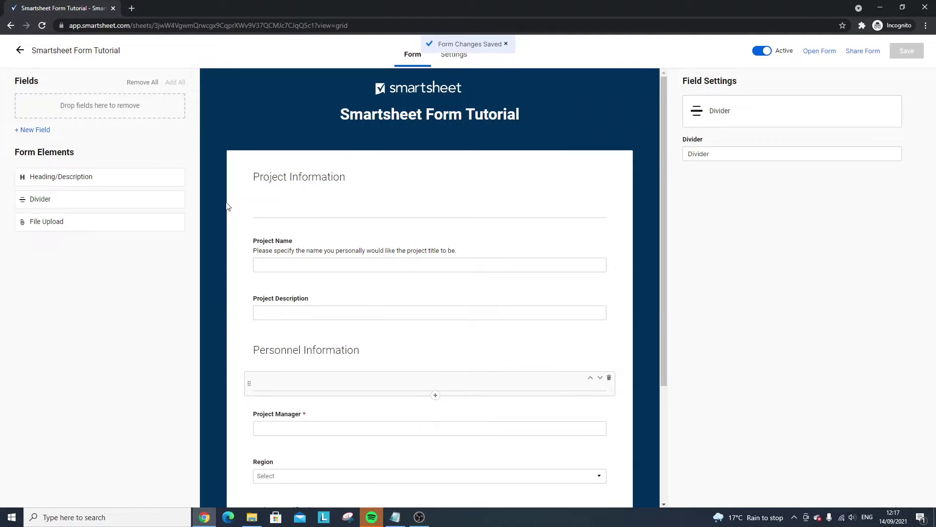
# - Add a File Upload element at the end of the form, below Target Date For Project Start
pyautogui.moveTo(111, 222); pyautogui.dragTo(371, 427)
pyautogui.moveTo(370, 468); pyautogui.dragTo(372, 470)
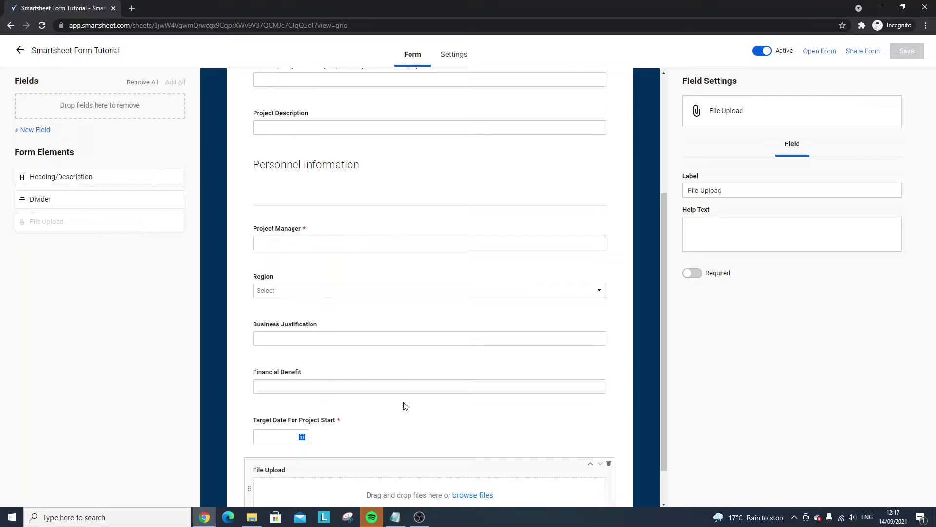
# - Open the live Smartsheet Form Tutorial form and look over its headings, fields and file upload area
pyautogui.scroll(4, 405, 407)
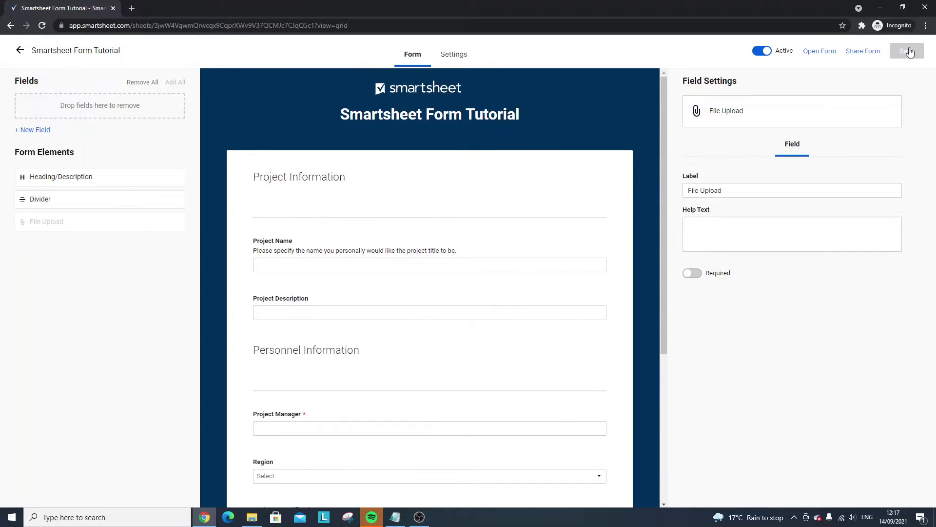
pyautogui.click(815, 52)
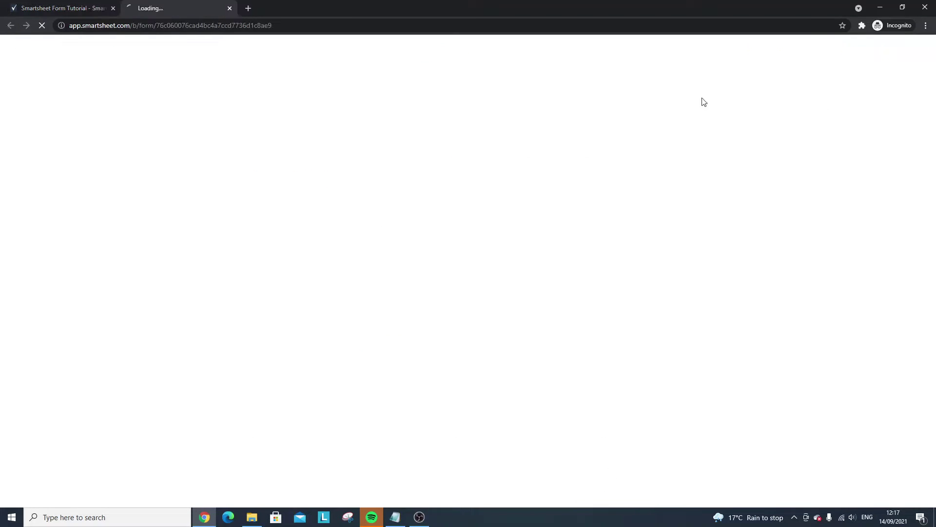
pyautogui.scroll(-2, 599, 183)
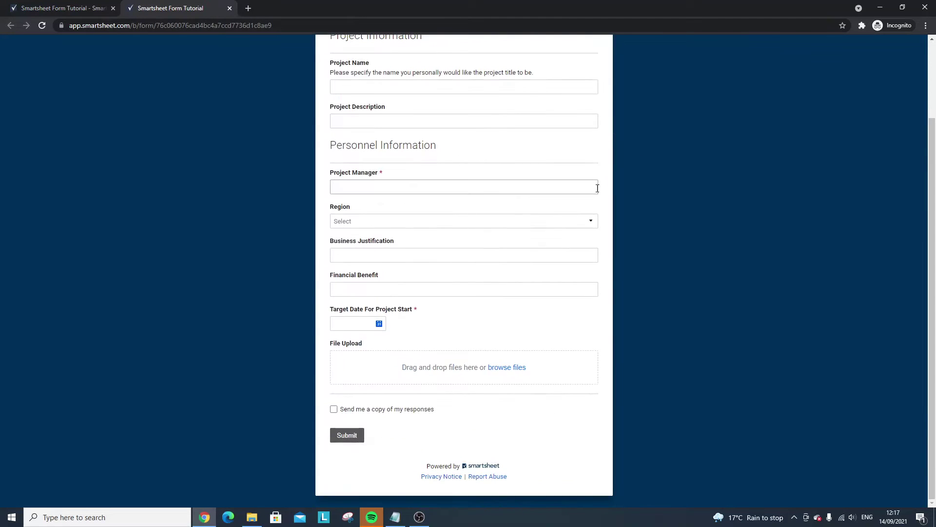
pyautogui.scroll(2, 597, 215)
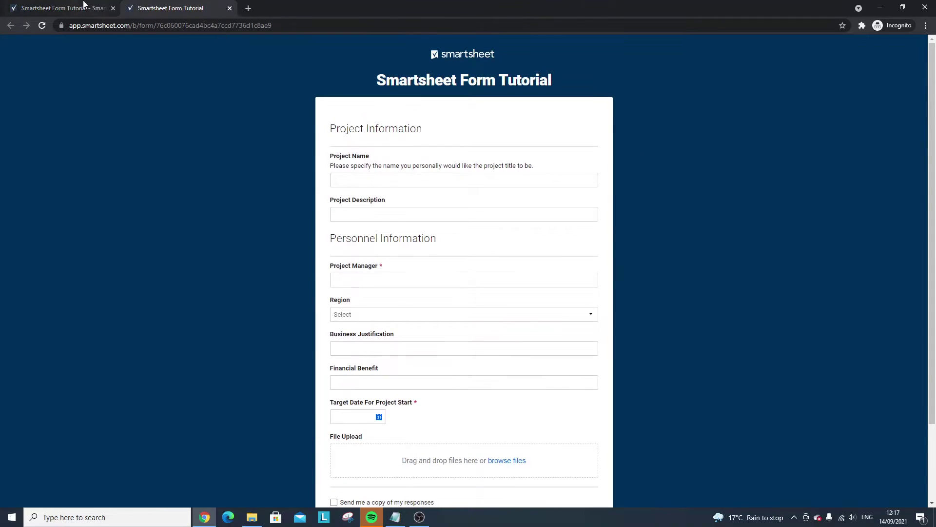
# - Leave the form editor, view the management options of the Smartsheet Form Tutorial form, and return to the sheet grid
pyautogui.click(84, 6)
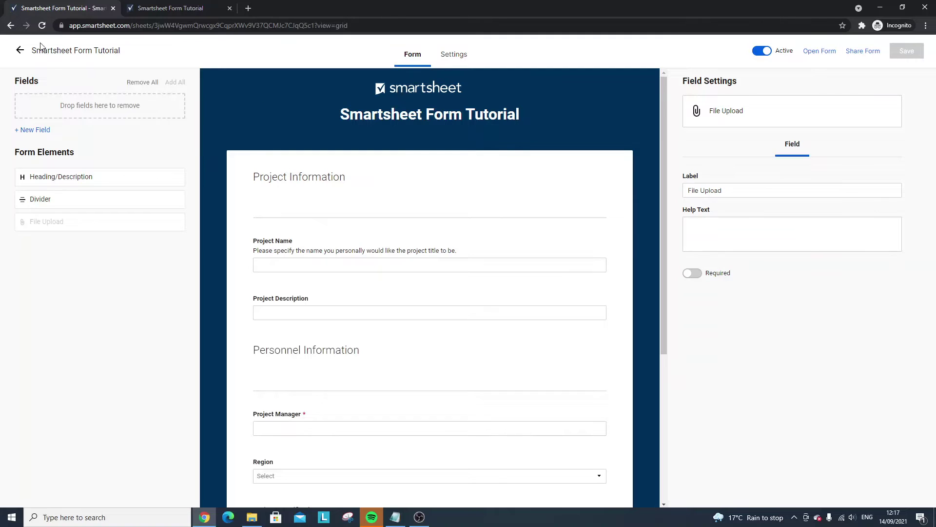
pyautogui.click(20, 51)
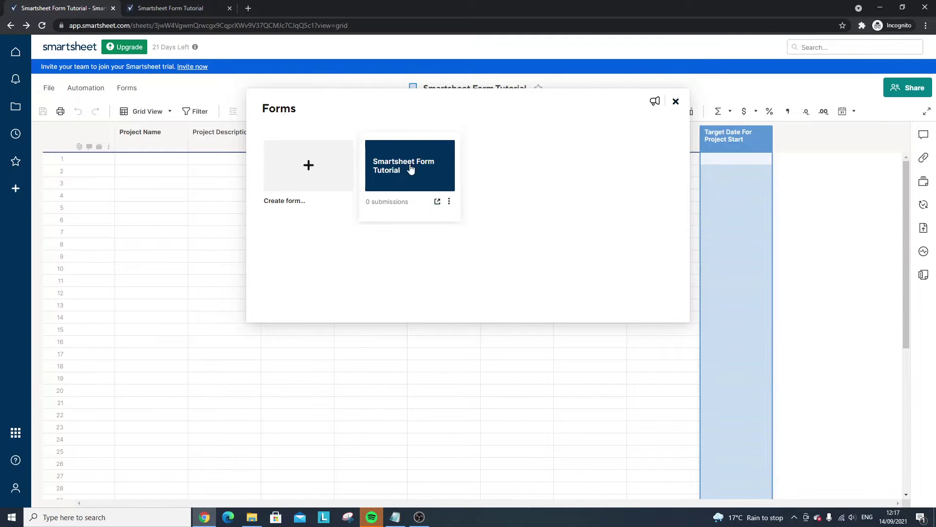
pyautogui.click(450, 203)
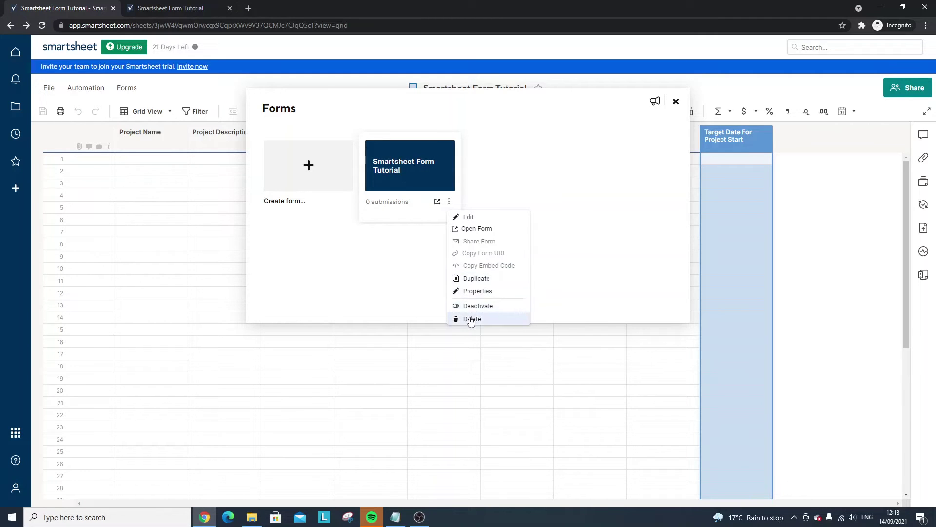
pyautogui.click(675, 101)
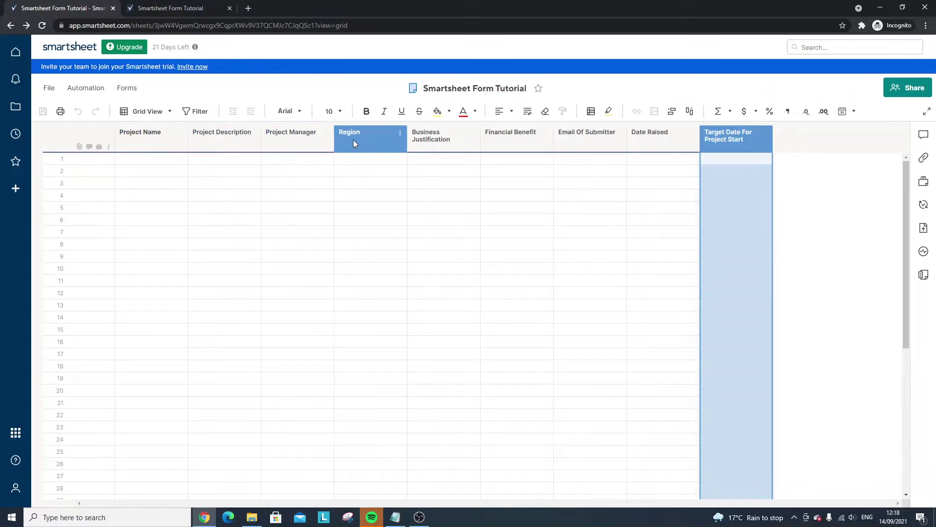
# - Examine the available column types in the Project Manager column's properties, leaving the column as it is
pyautogui.rightClick(276, 138)
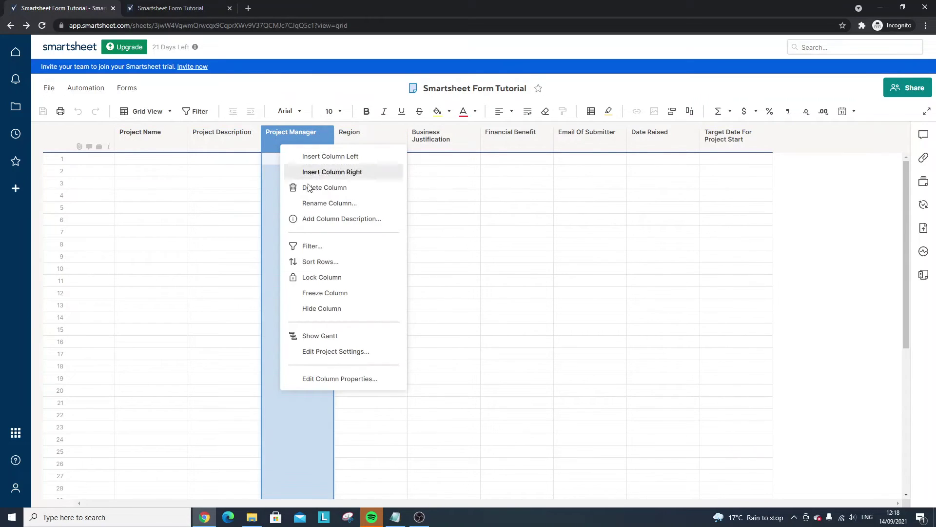
pyautogui.click(353, 378)
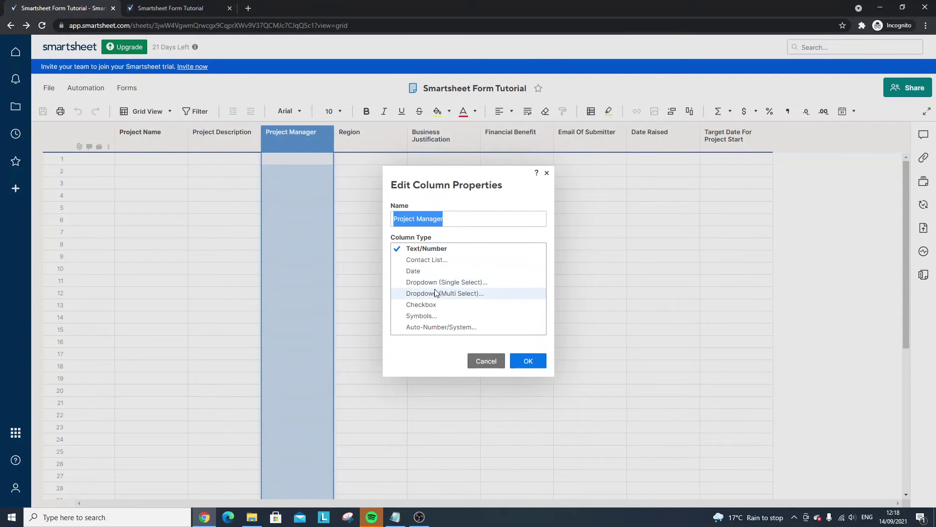
pyautogui.click(479, 361)
pyautogui.click(268, 208)
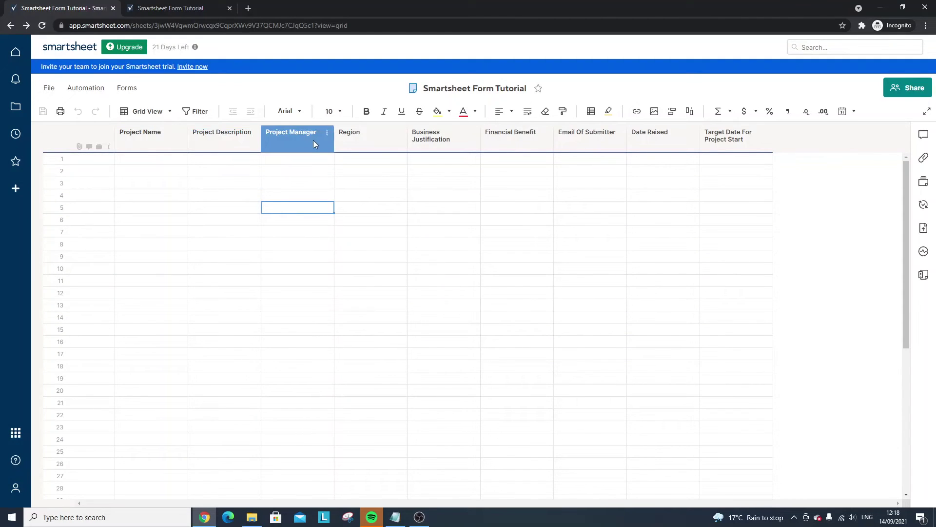
pyautogui.click(472, 198)
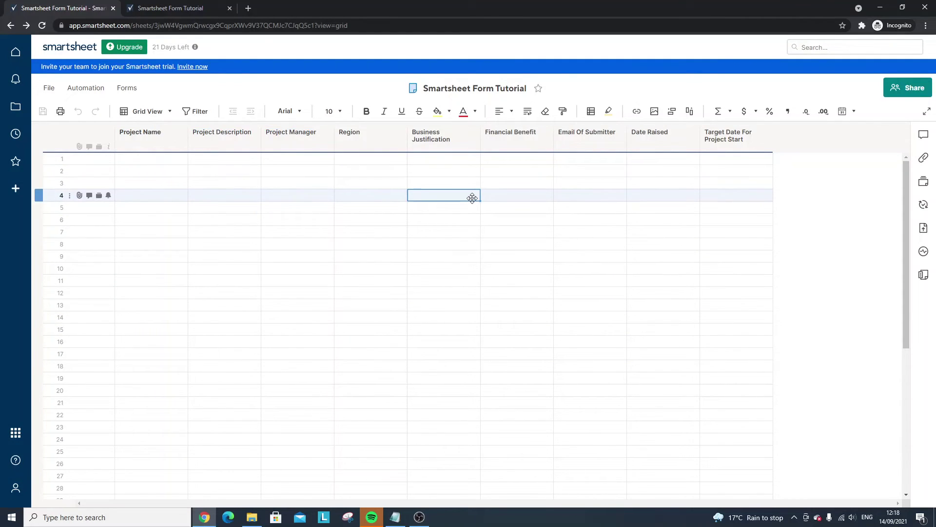